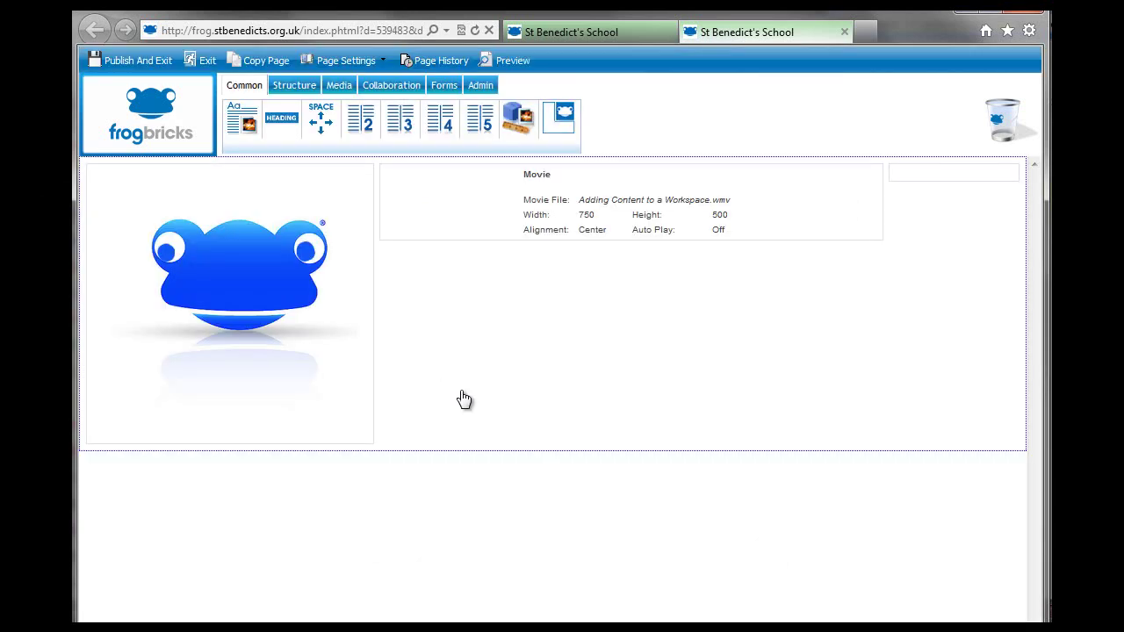
- Switch the Frogbricks toolbar to the Media bricks
left_click(339, 85)
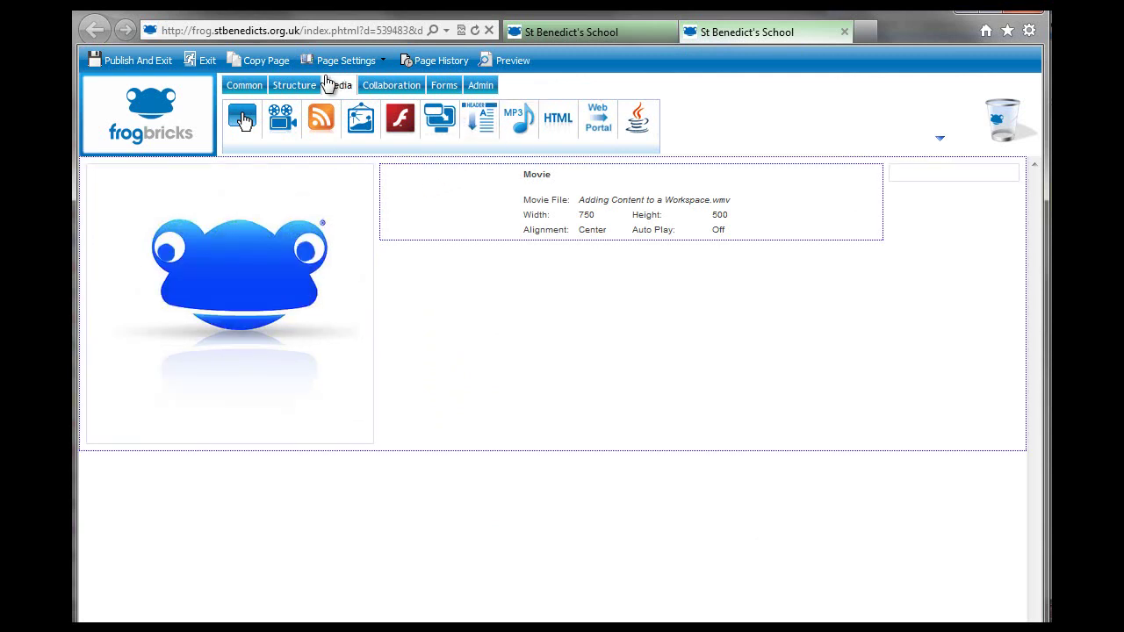
- Add a 3 Columns row at the top of the page and drop an RSS brick into its left column
left_click(247, 87)
left_click_drag(399, 118, 379, 173)
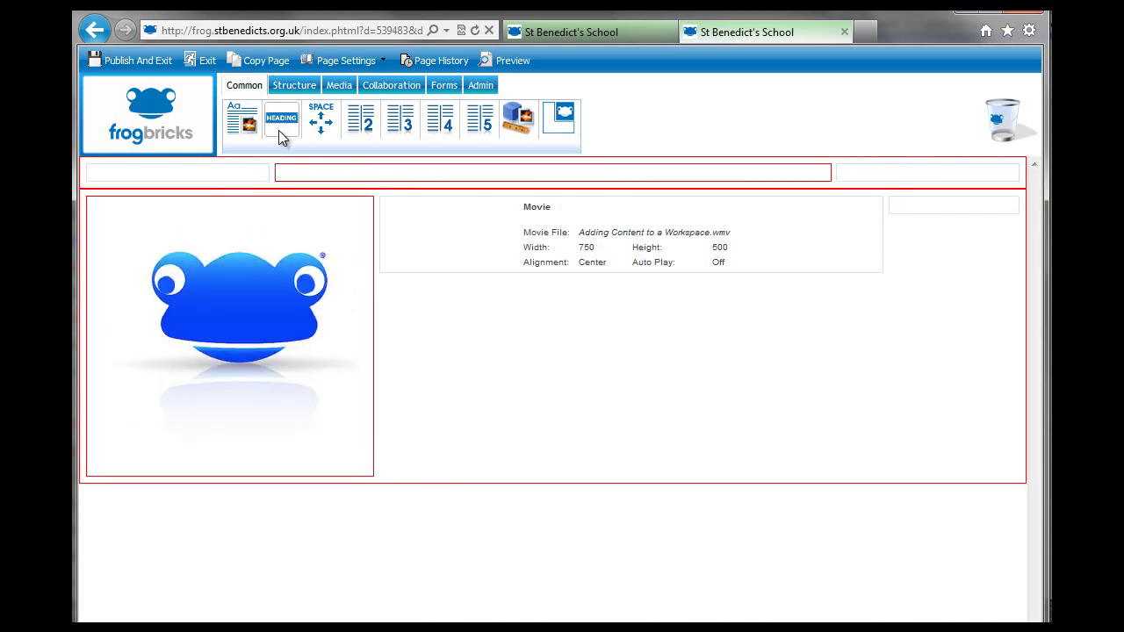
left_click(339, 85)
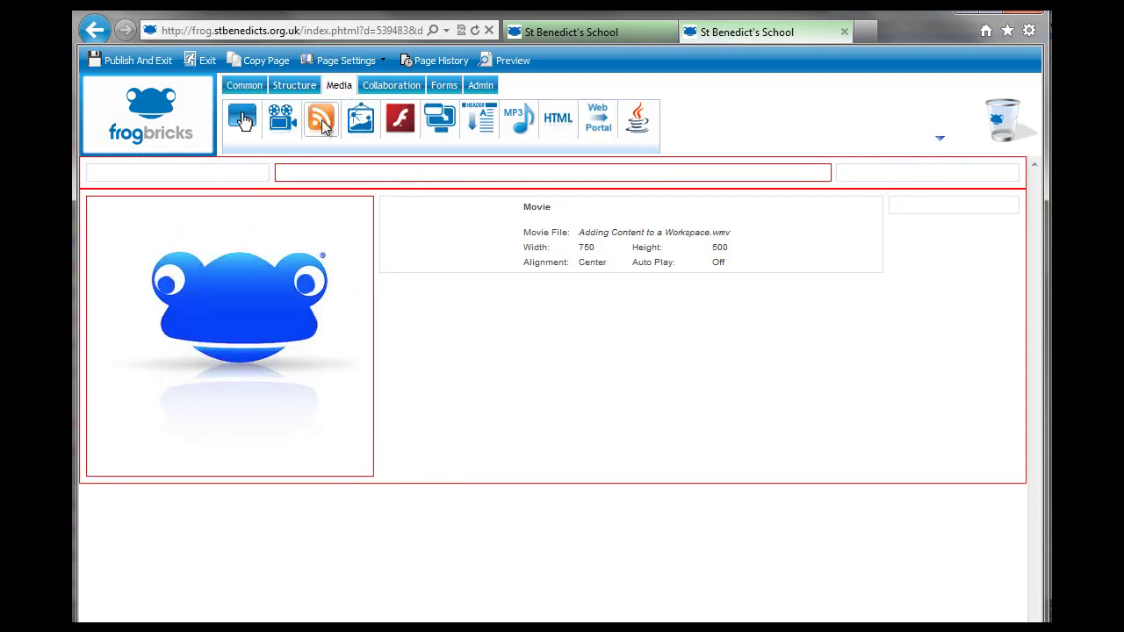
left_click_drag(321, 119, 206, 177)
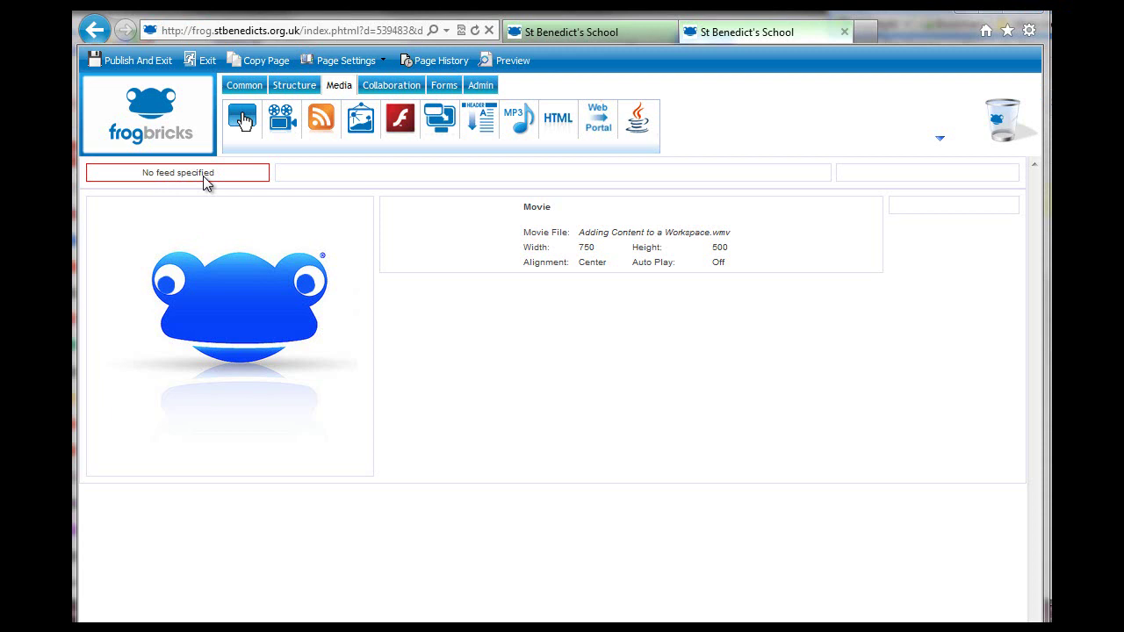
double_click(203, 176)
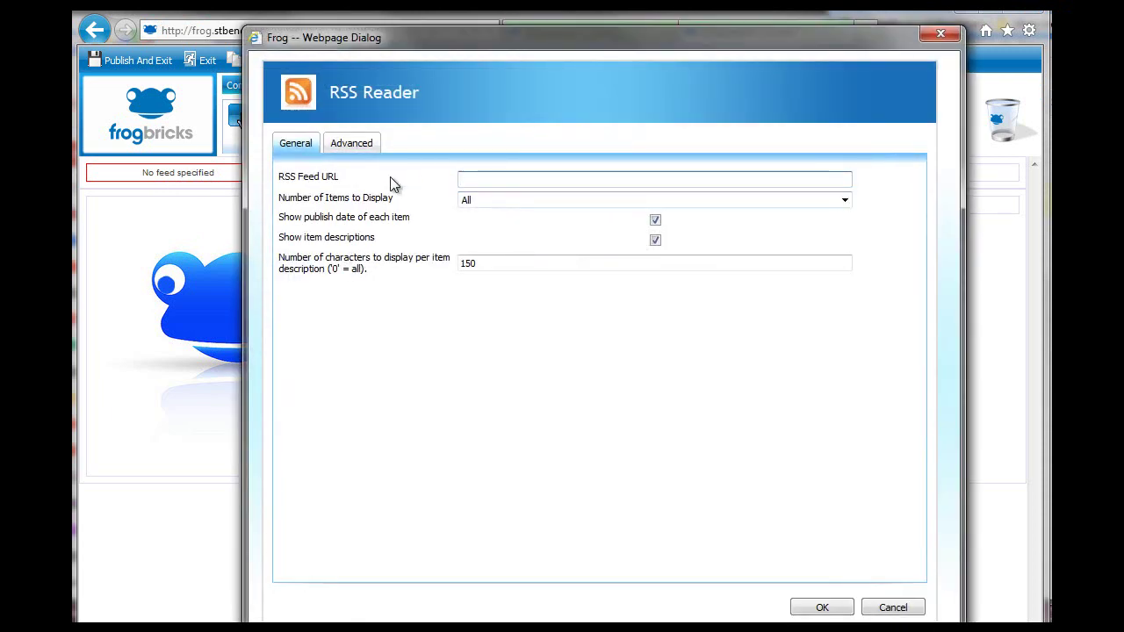
left_click(462, 178)
left_click(366, 148)
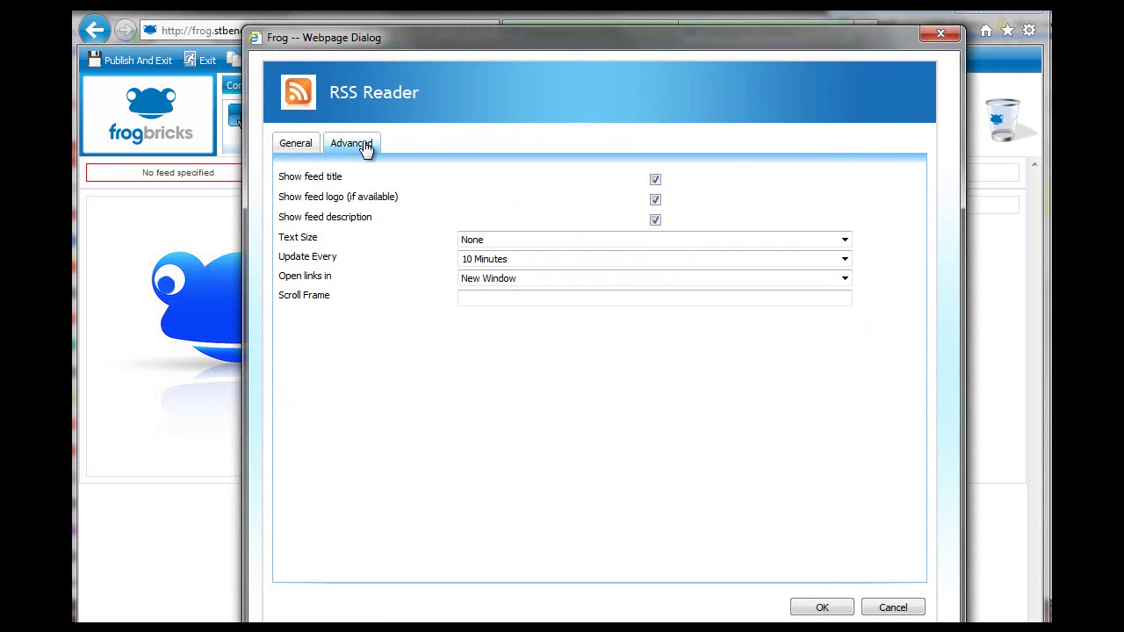
left_click(302, 149)
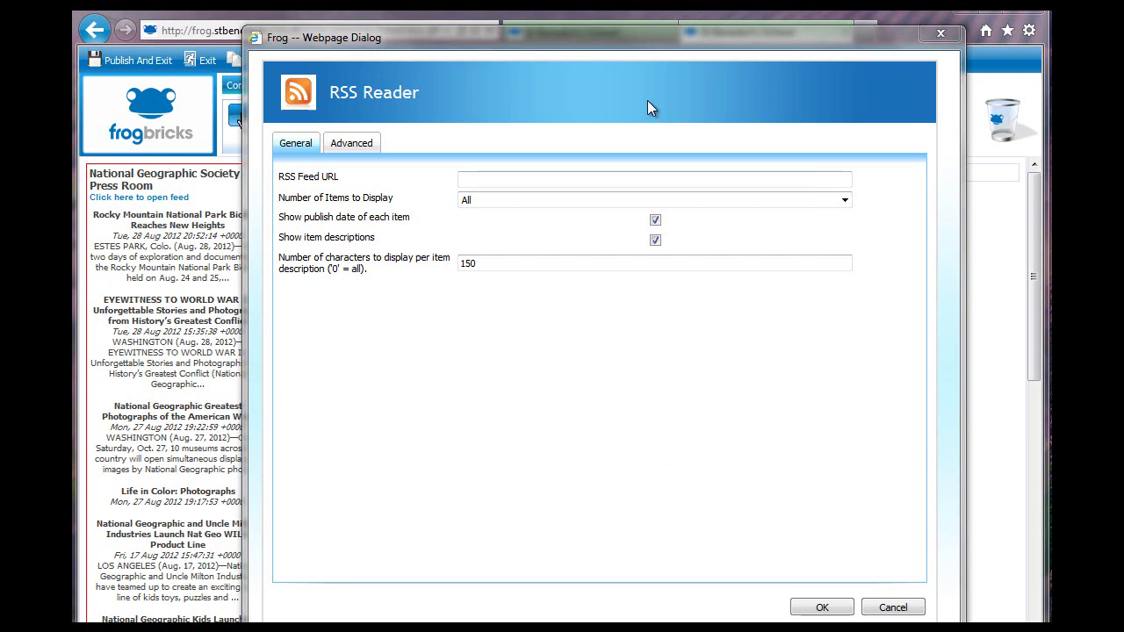
left_click(887, 607)
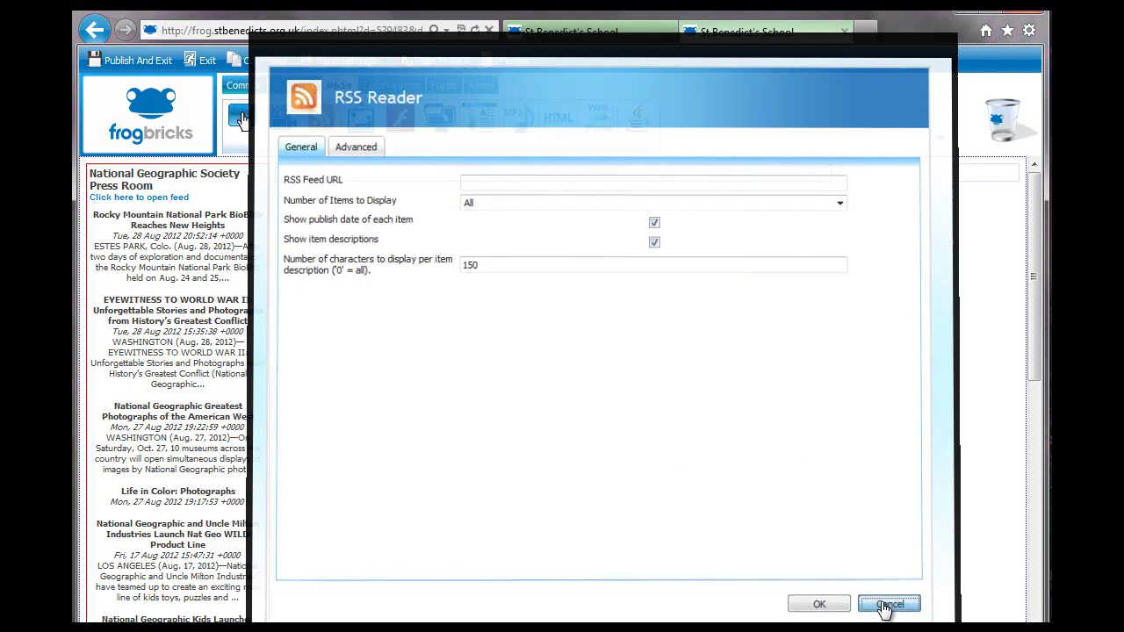
- Search Google for 'geography rss feeds' in a new browser tab
left_click(864, 35)
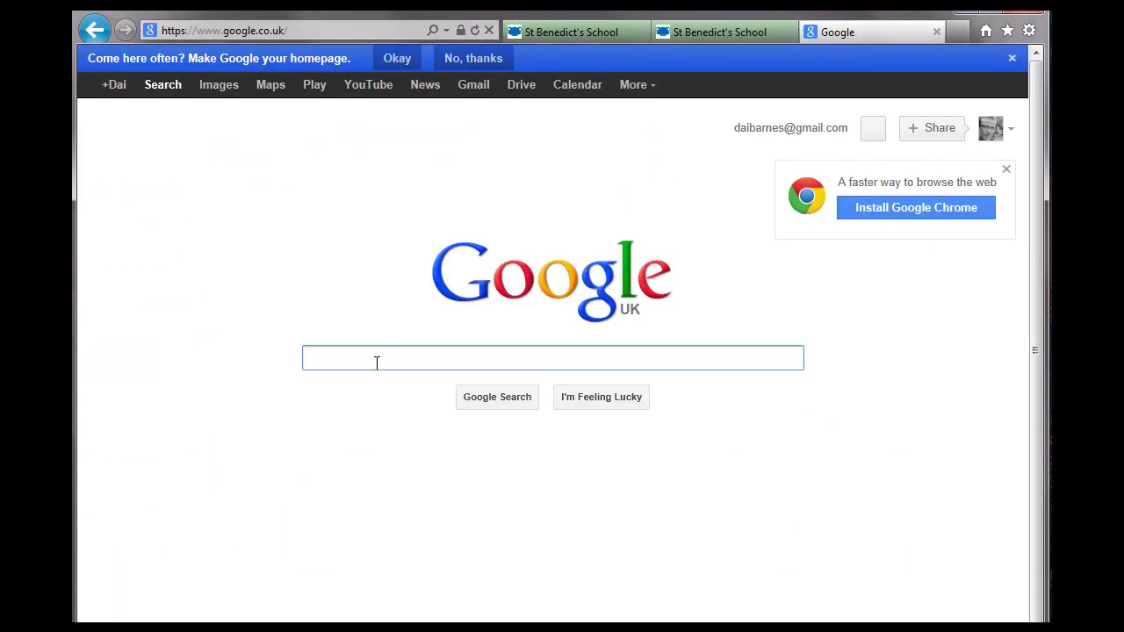
type("geography rss feeds")
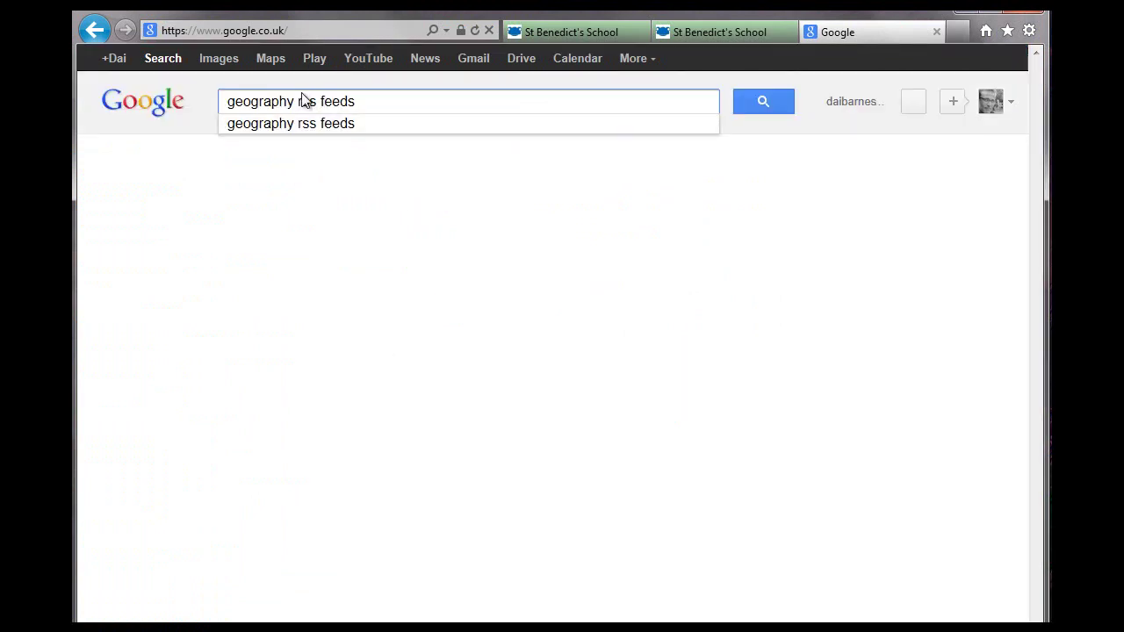
left_click(762, 102)
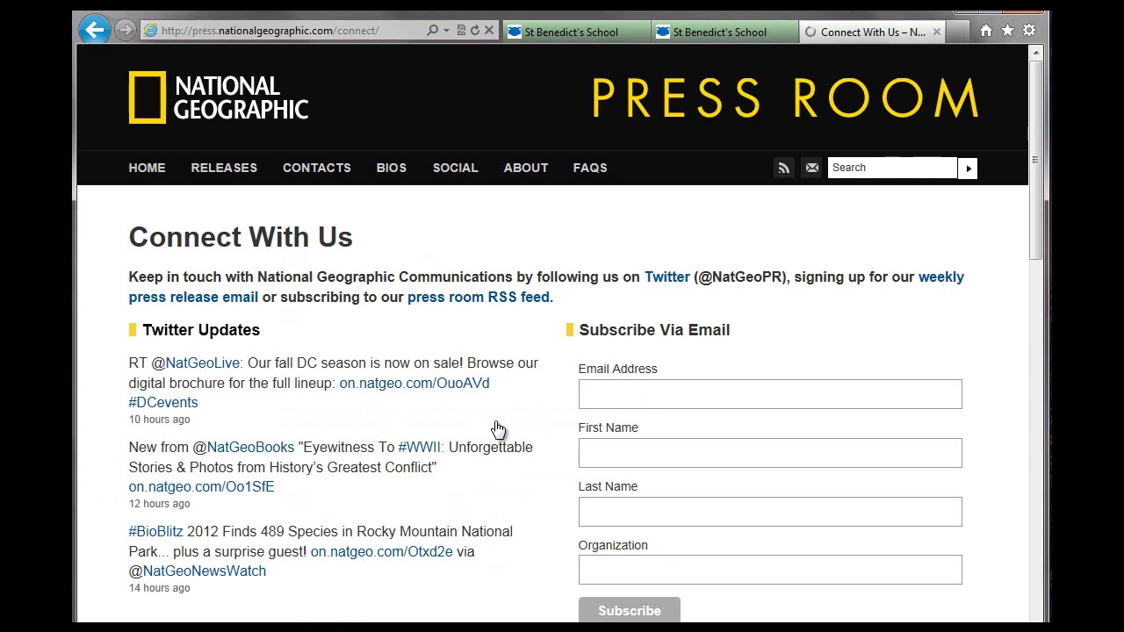
- Scroll the National Geographic Connect With Us page to open the press room RSS feed
scroll(494, 427, "down", 4)
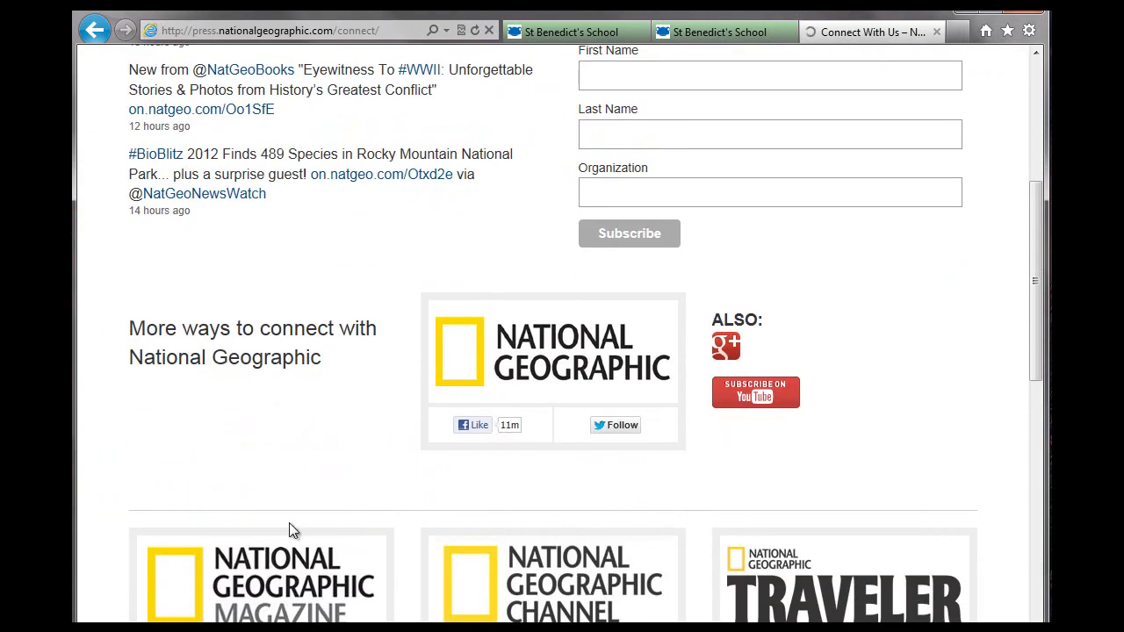
scroll(359, 453, "up", 3)
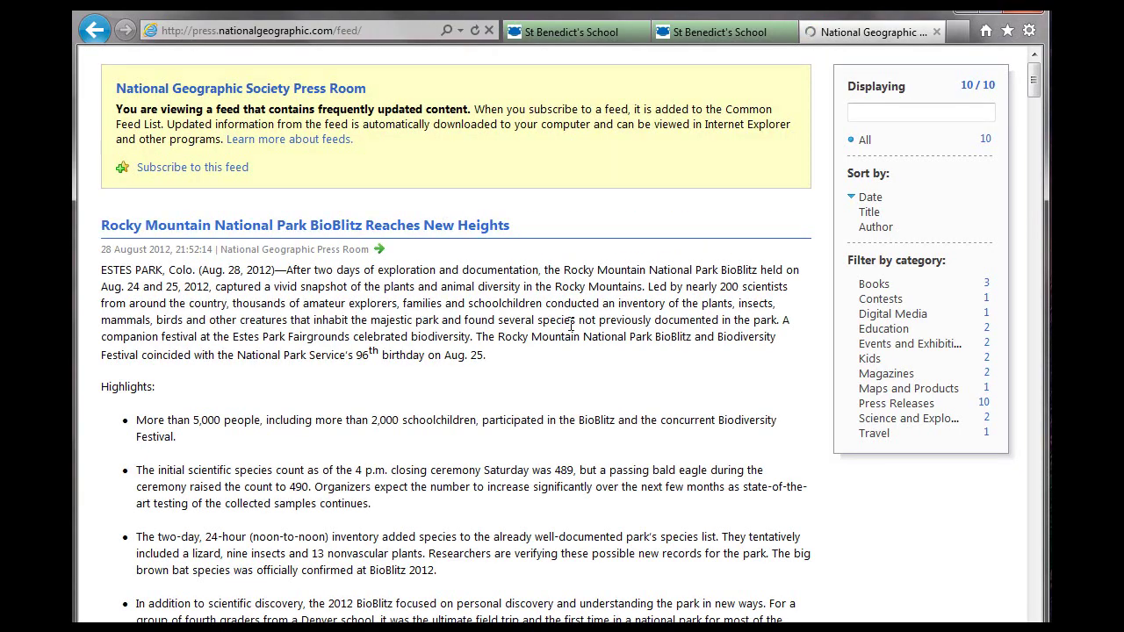
scroll(572, 323, "down", 5)
scroll(571, 323, "down", 12)
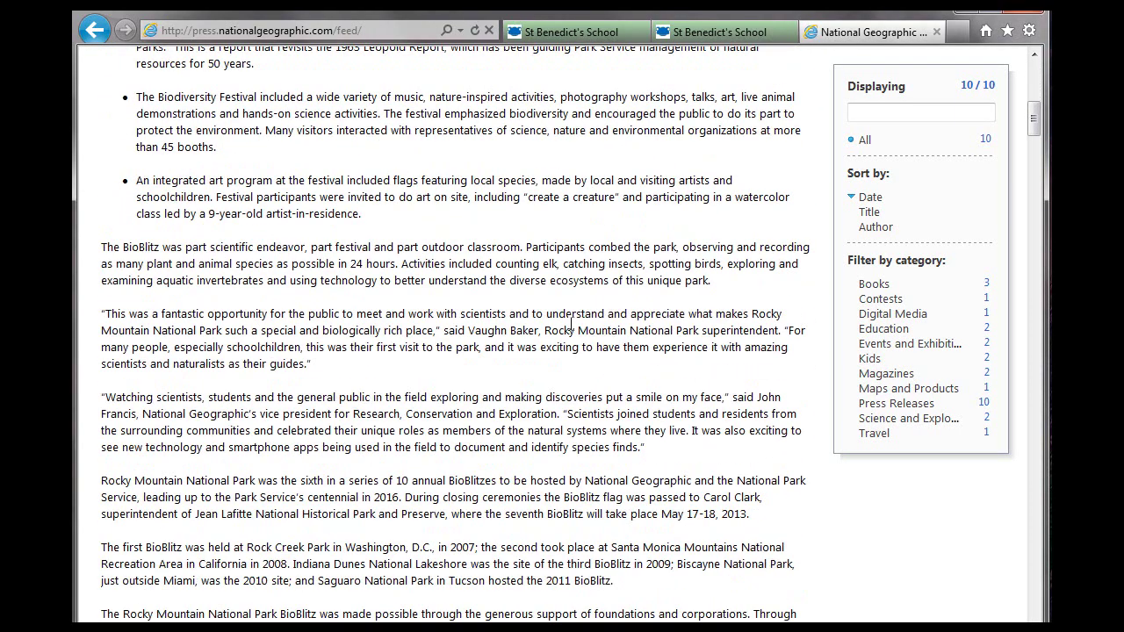
scroll(570, 324, "up", 8)
scroll(571, 323, "up", 7)
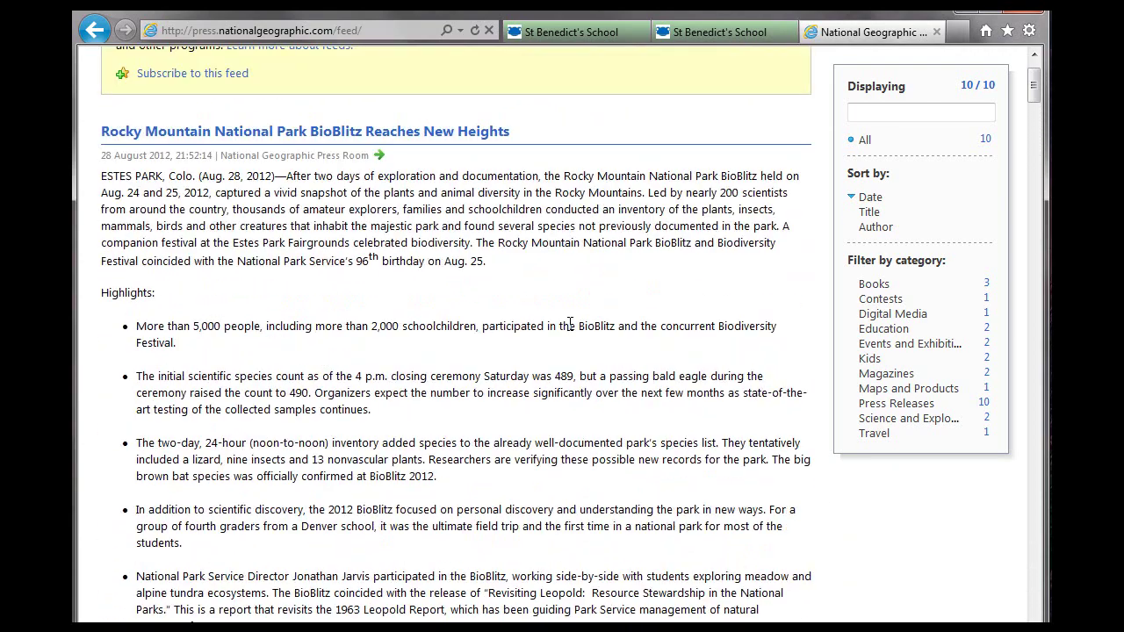
- Copy the press room feed's URL from the address bar and return to the Frog editor tab
left_click(274, 31)
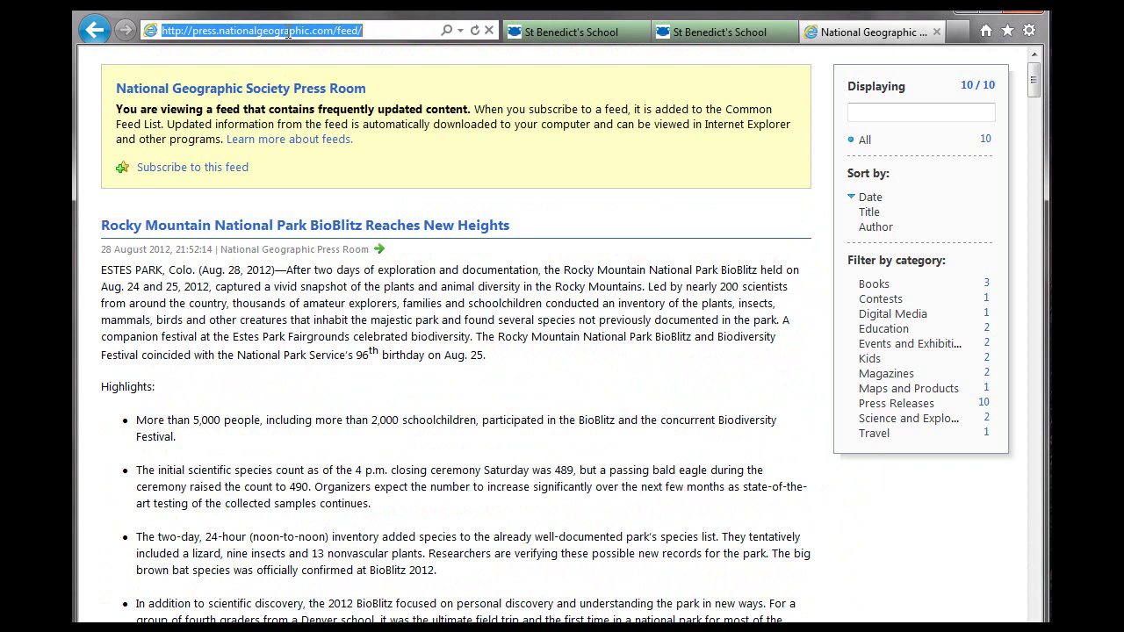
right_click(287, 33)
left_click(341, 89)
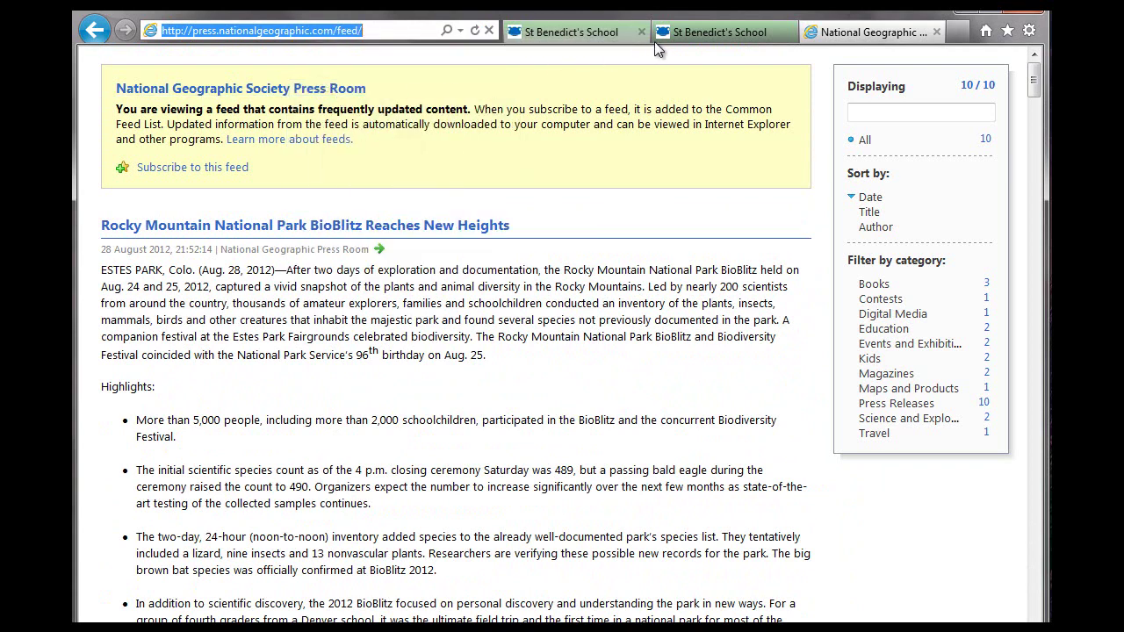
left_click(697, 31)
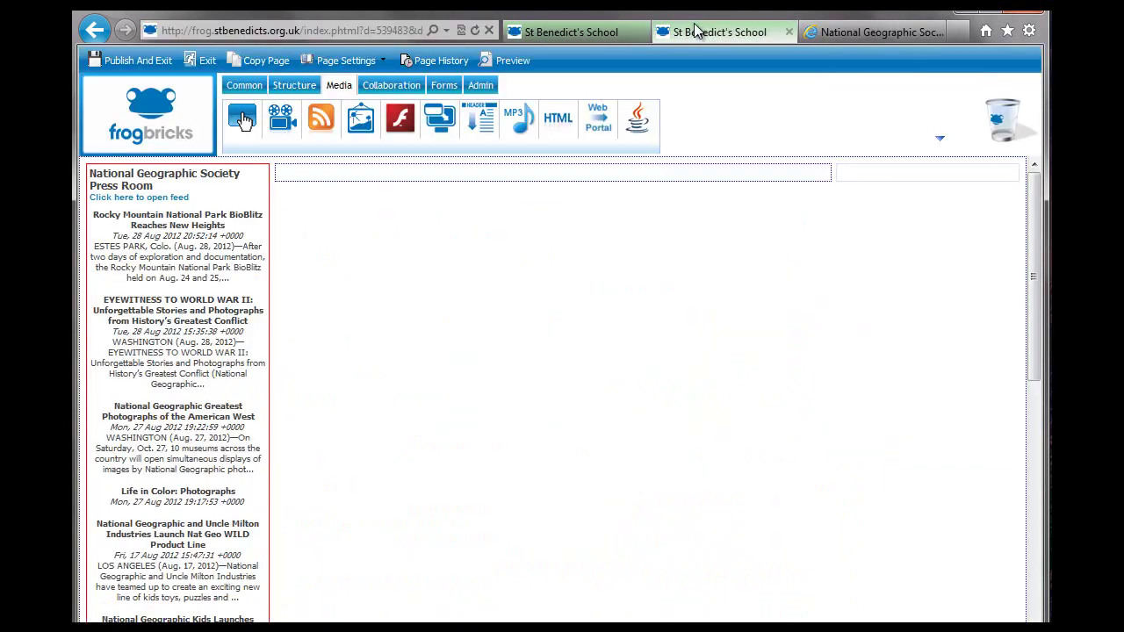
- Paste the National Geographic feed URL into the left RSS reader, show 5 items, and confirm
double_click(183, 262)
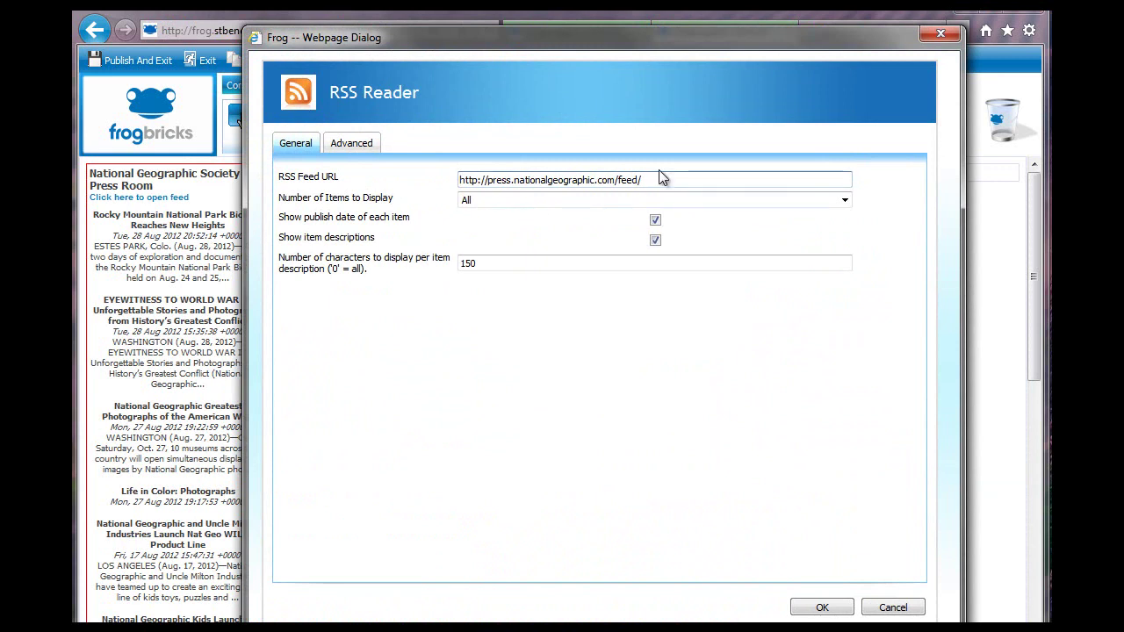
left_click_drag(732, 179, 410, 208)
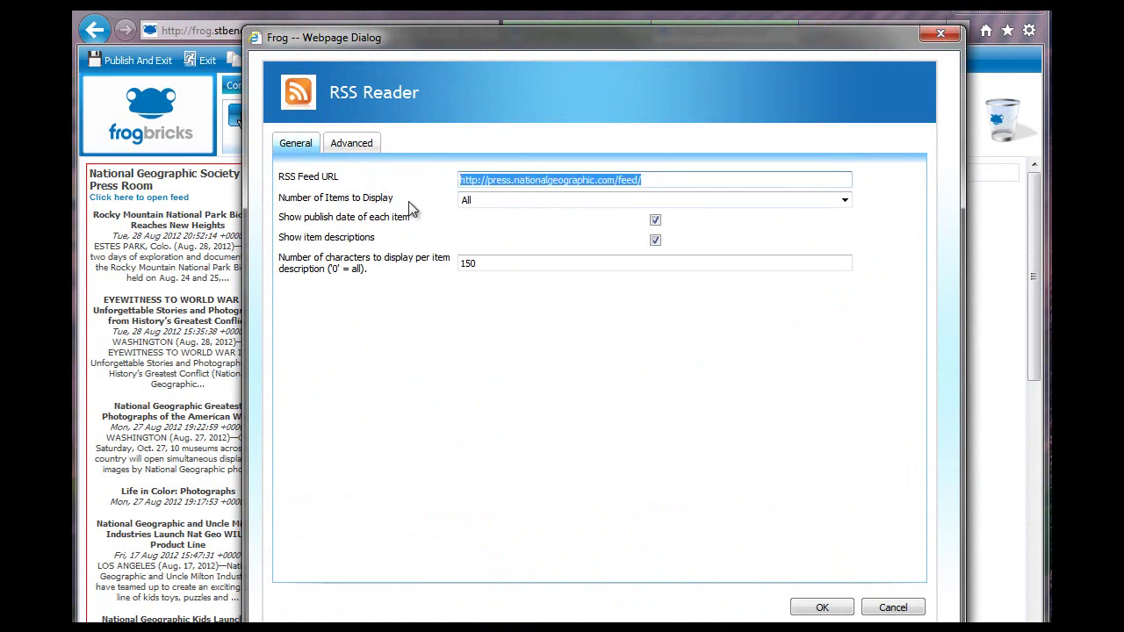
key("End")
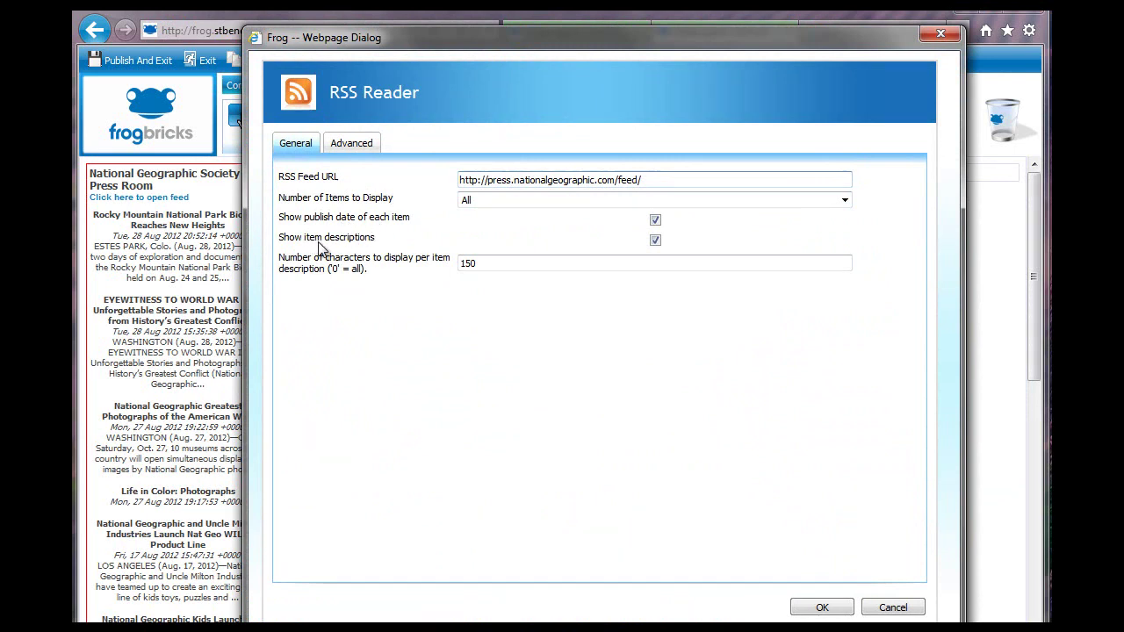
left_click(490, 203)
left_click(479, 272)
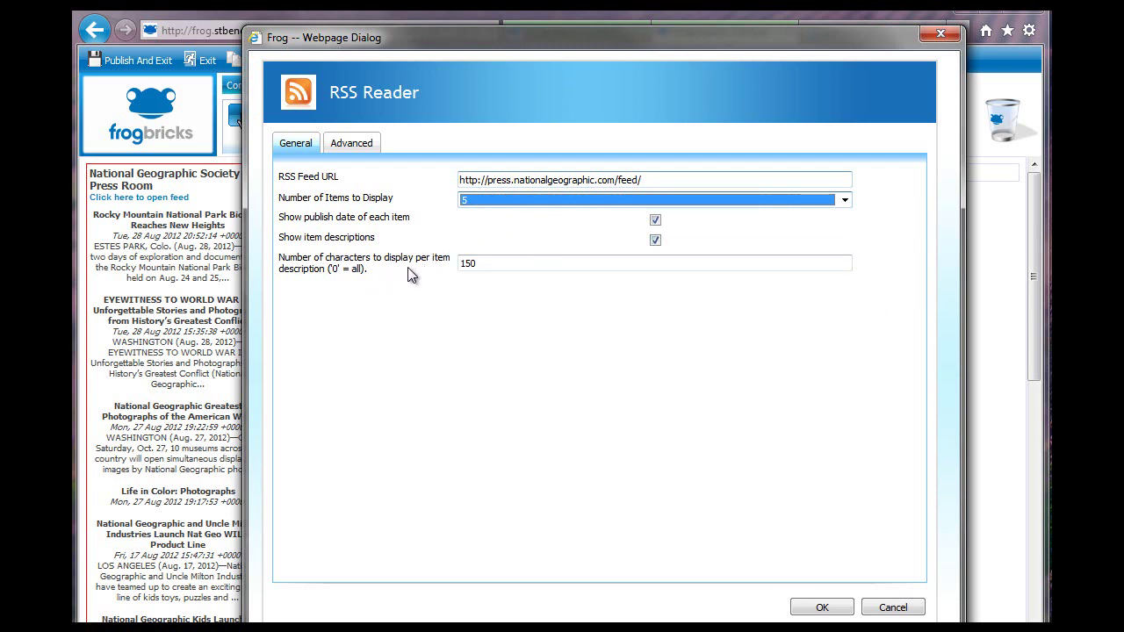
left_click(352, 146)
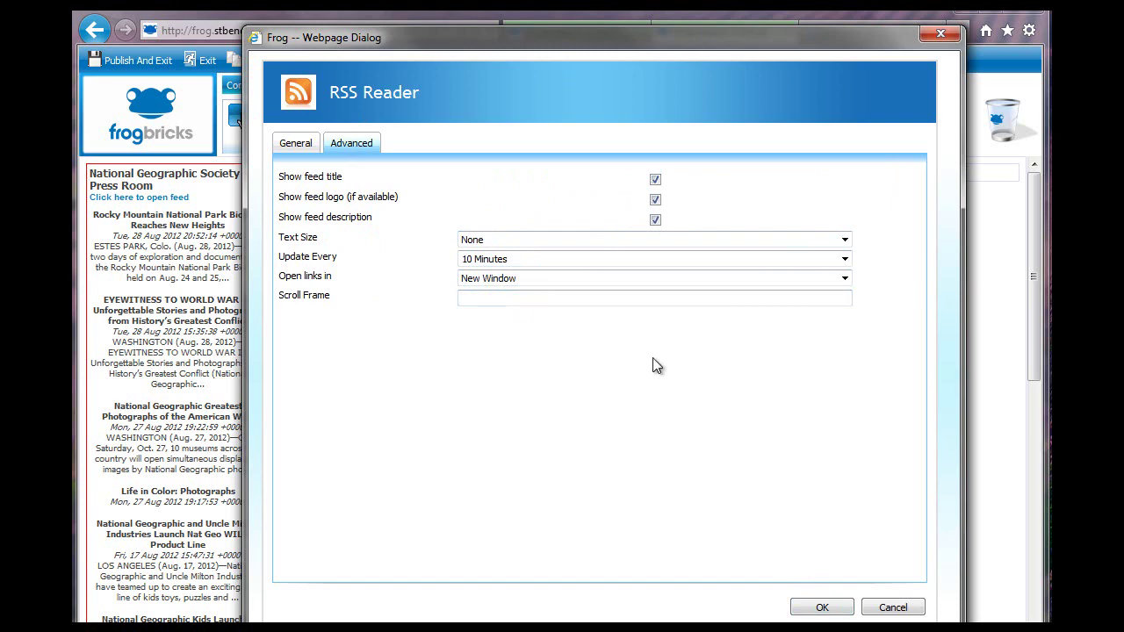
left_click(527, 299)
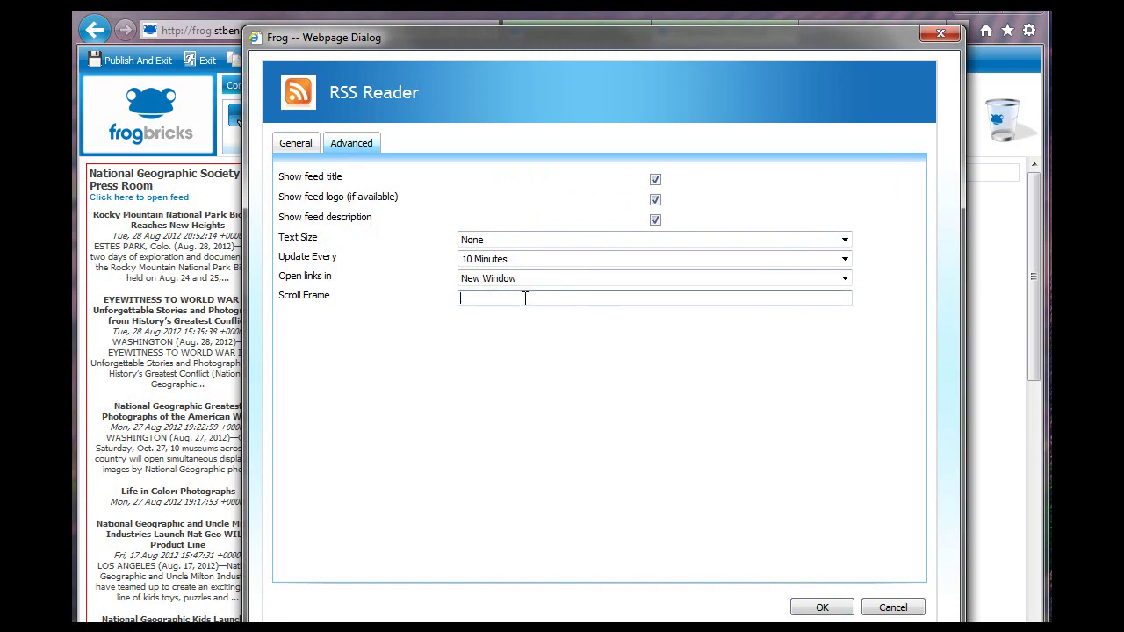
left_click(840, 607)
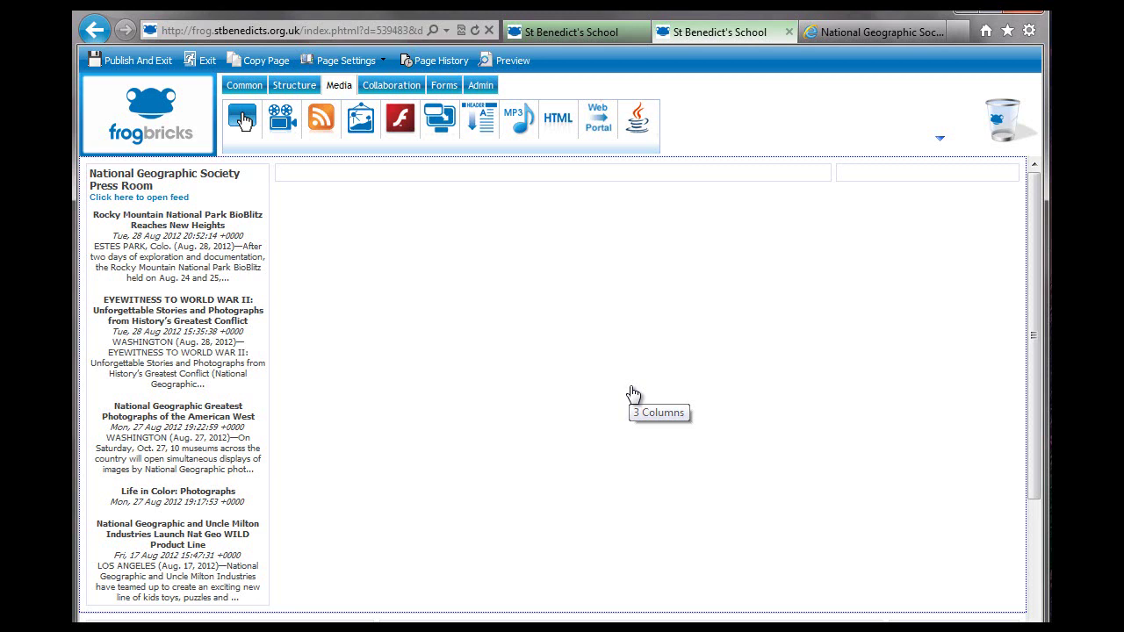
- Close the page preview and National Geographic tabs, leaving the Frogbricks page editor open
left_click(511, 63)
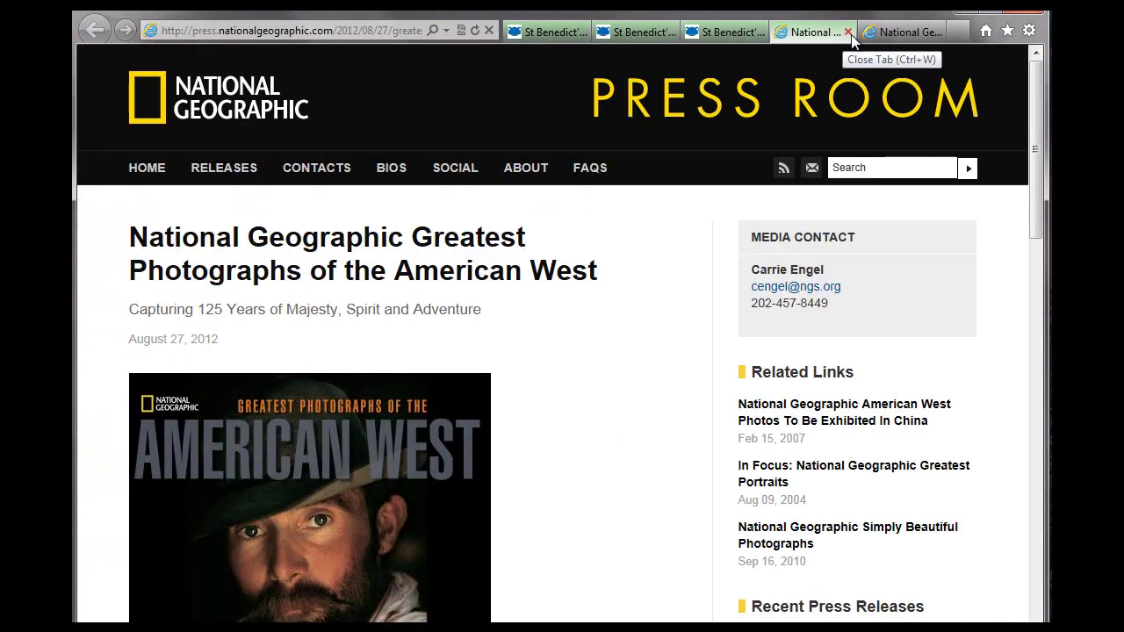
left_click(848, 32)
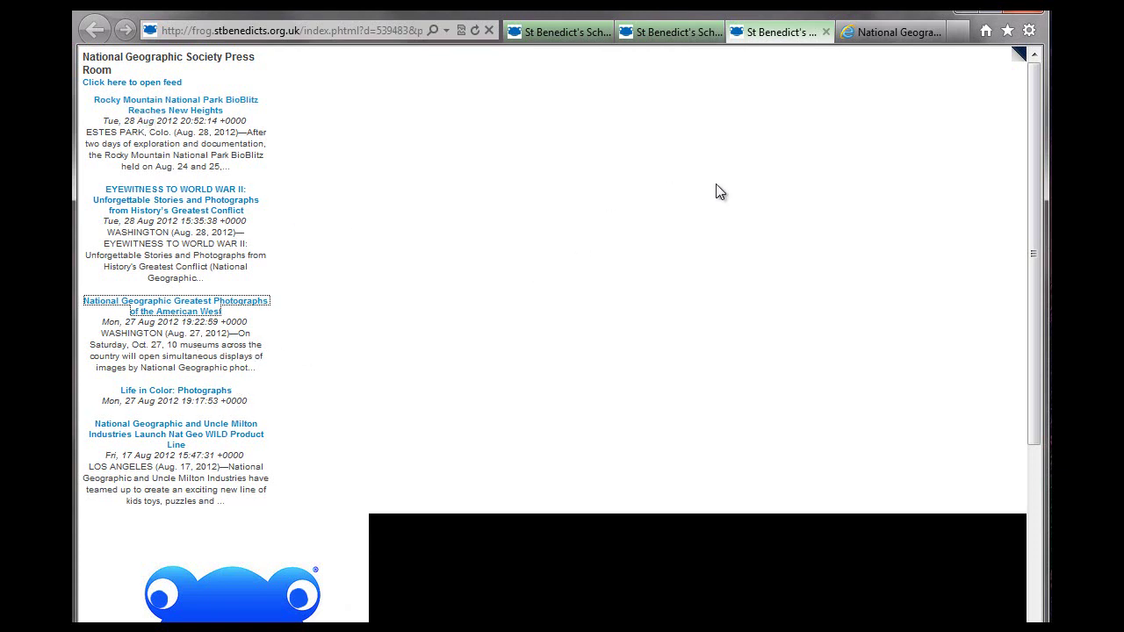
key("ctrl+shift+Tab")
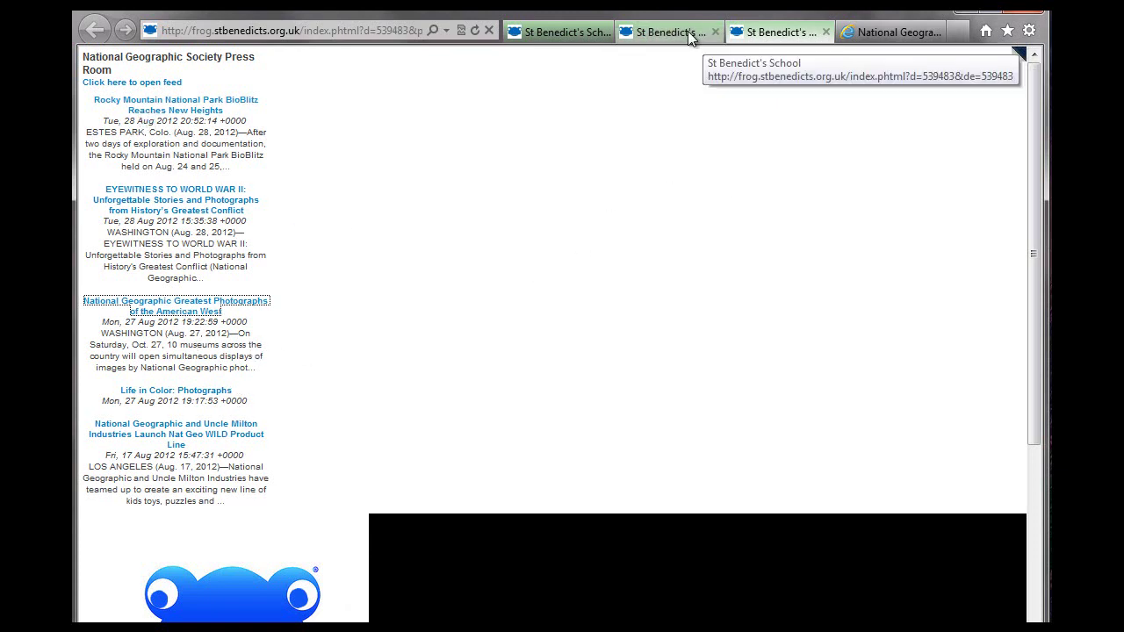
left_click(795, 33)
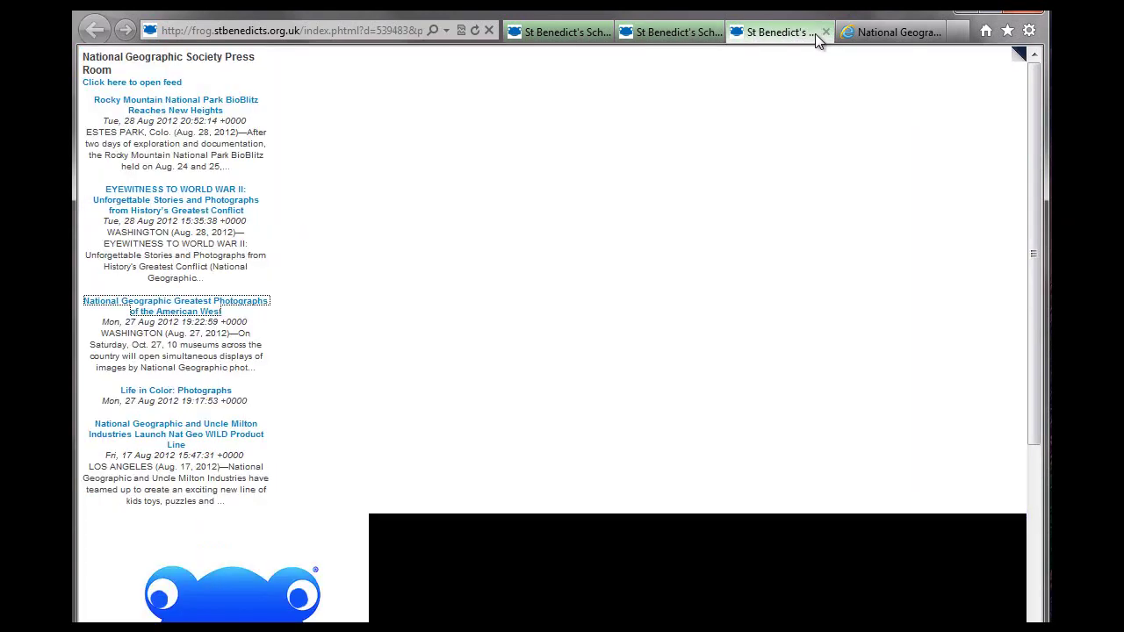
left_click(824, 33)
left_click(936, 33)
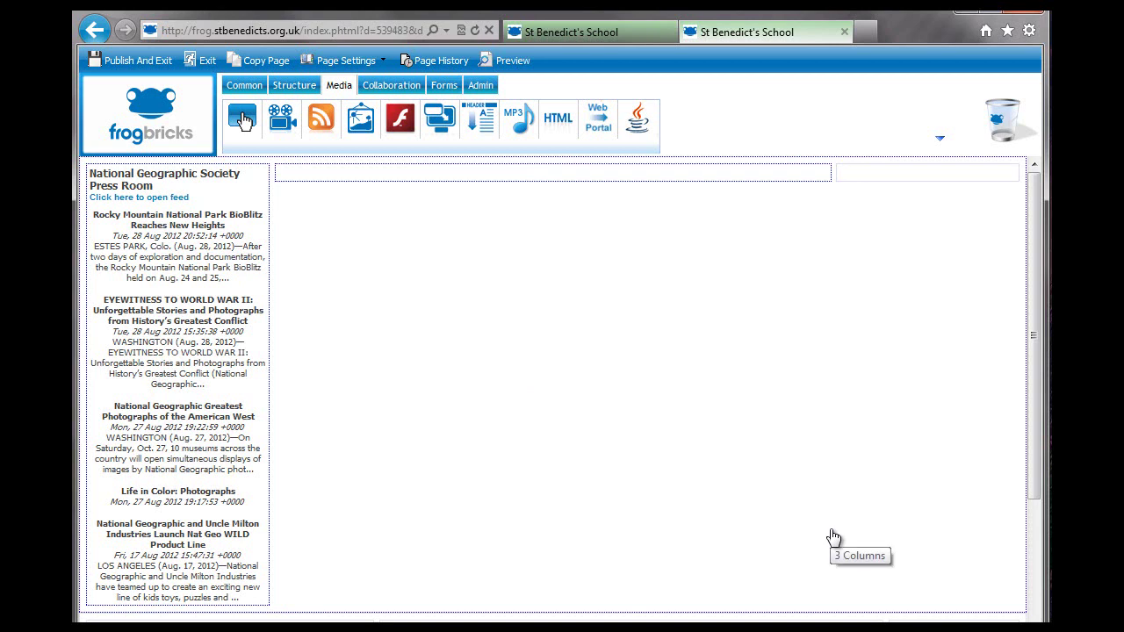
- Search Google for 'technology rss feeds' and open the WIRED RSS FEEDS result
left_click(871, 34)
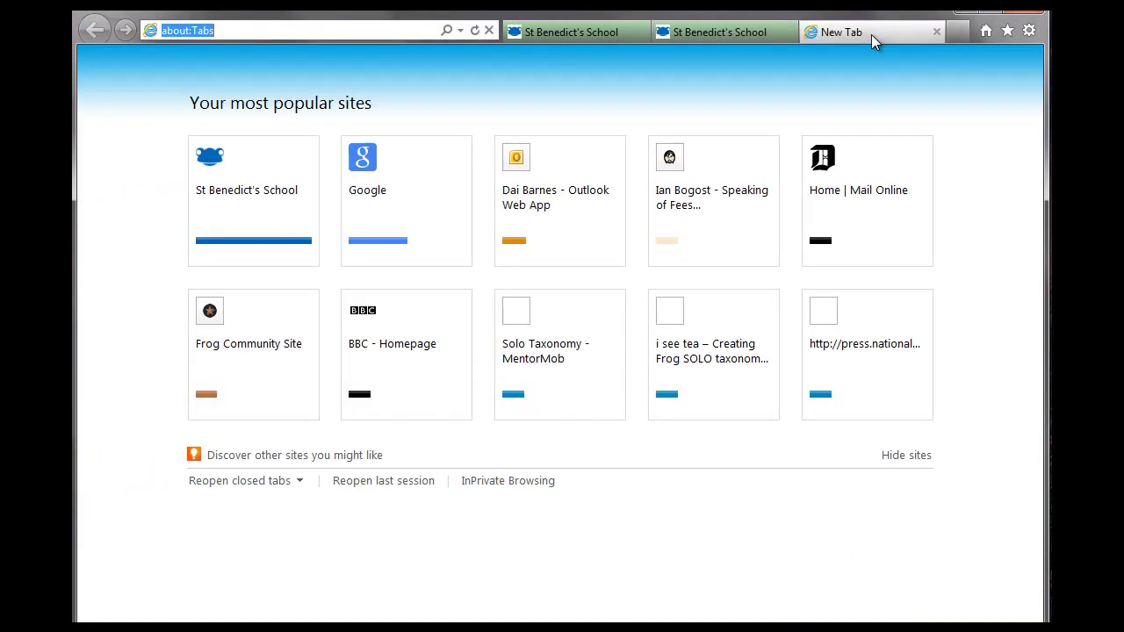
left_click(391, 247)
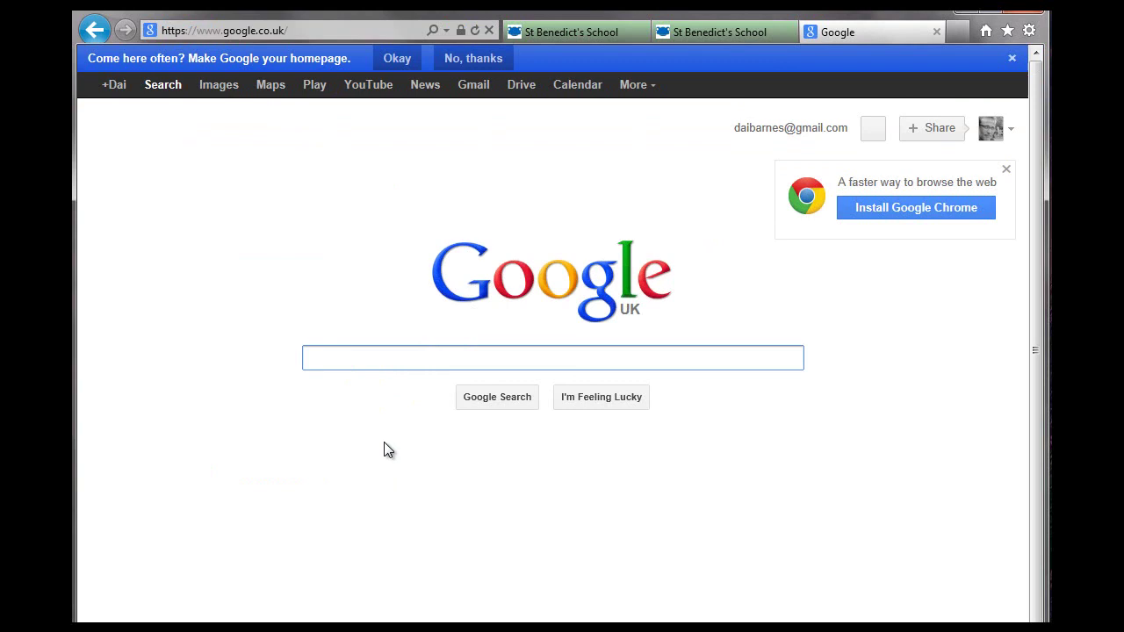
type("te")
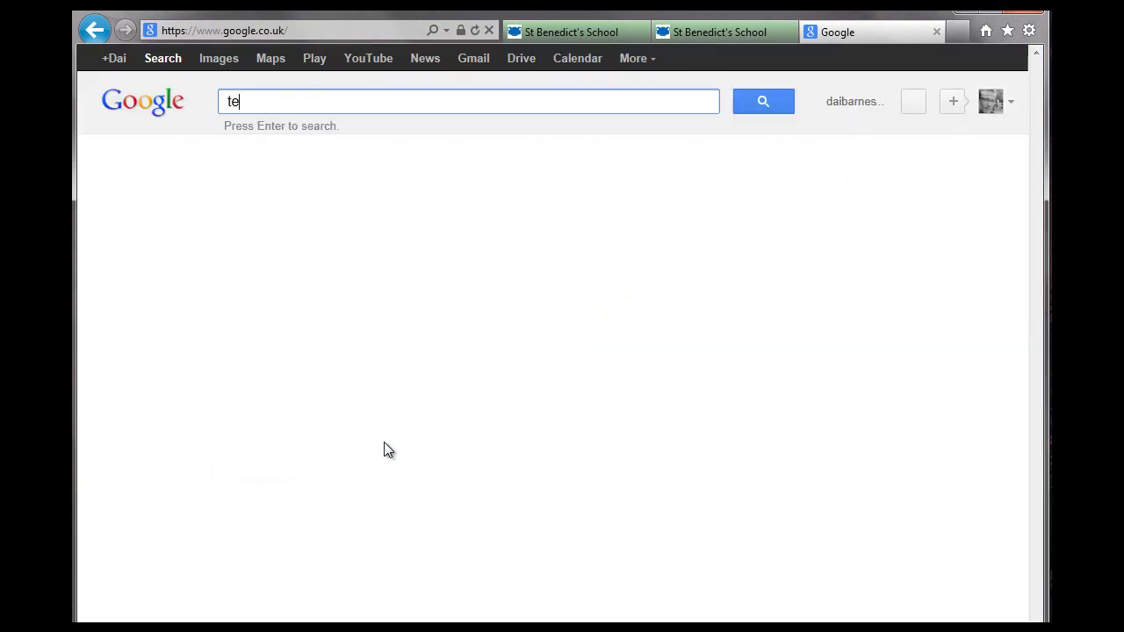
type("chnology ")
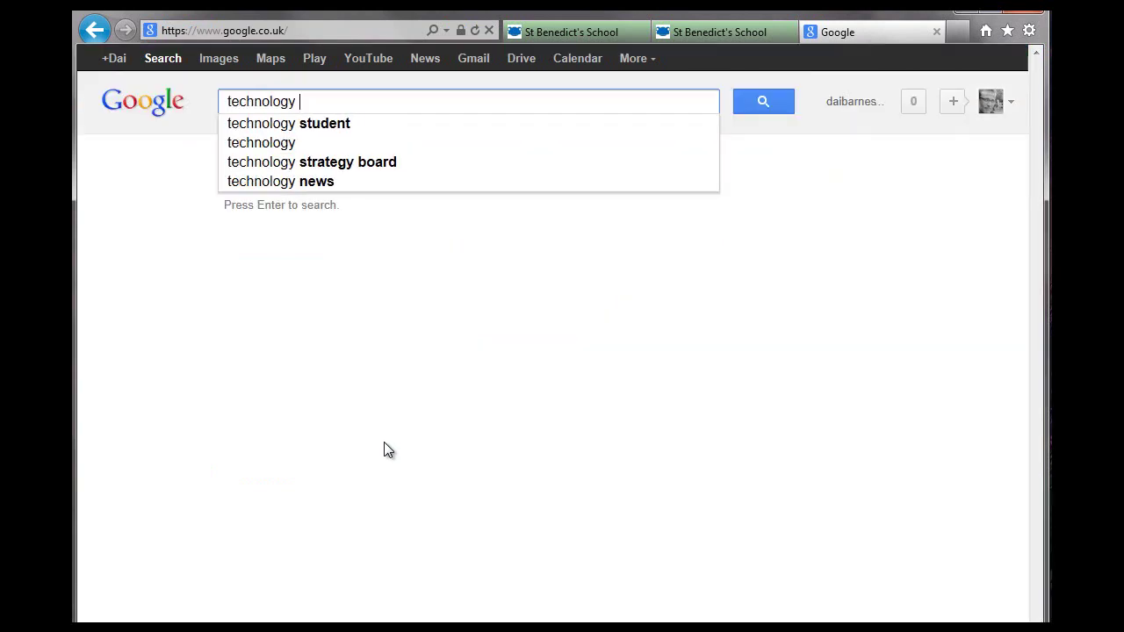
type("rss feed")
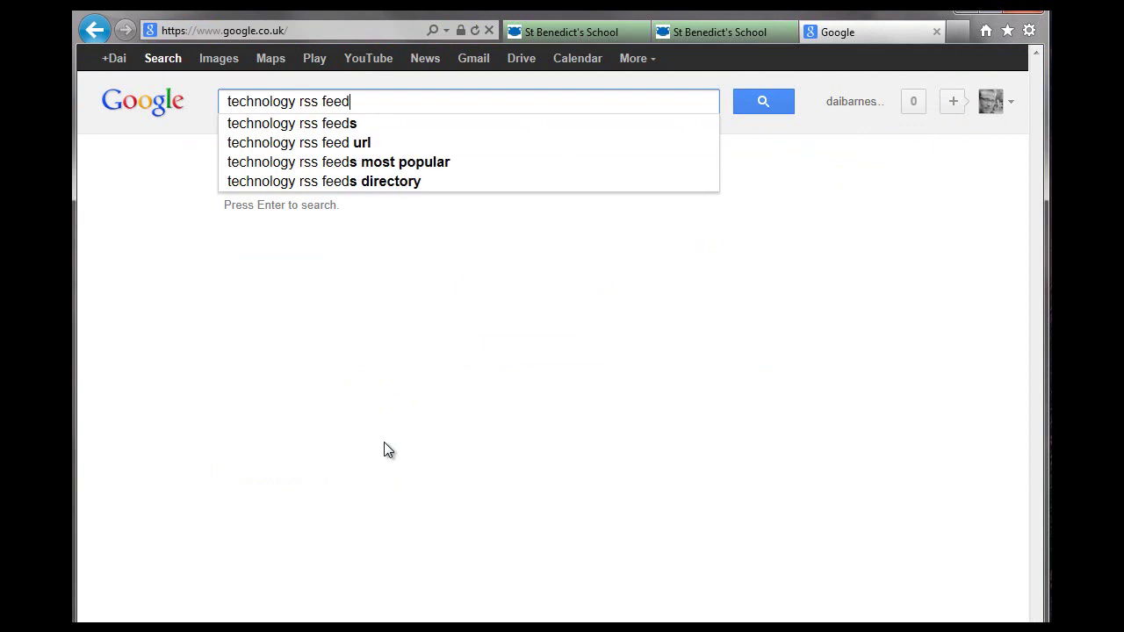
type("s")
key("Return")
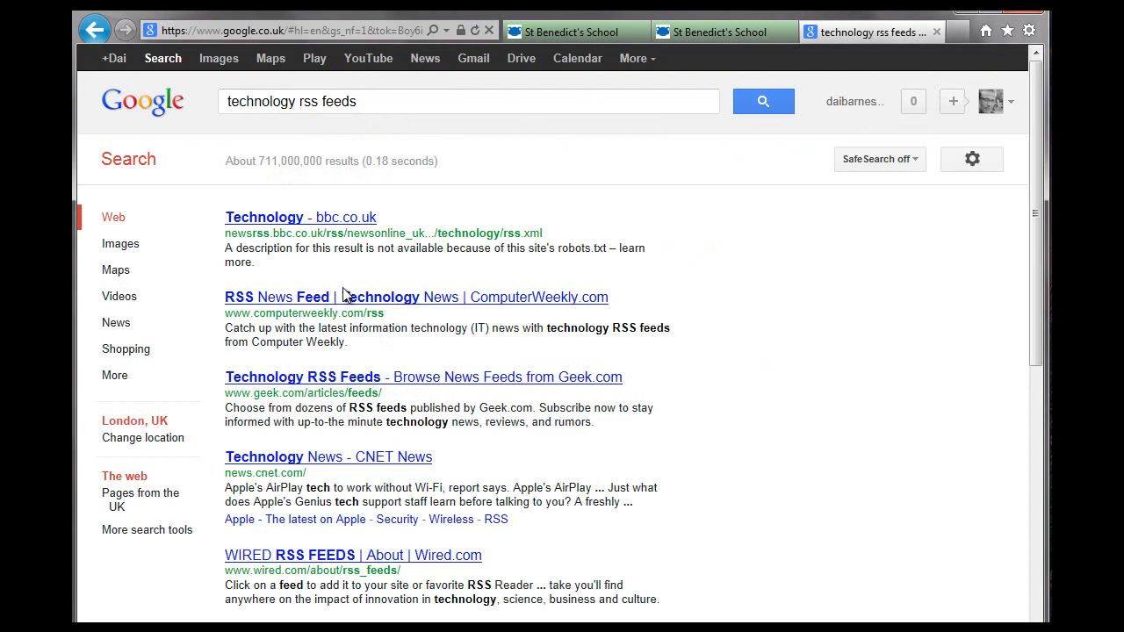
scroll(712, 398, "down", 1)
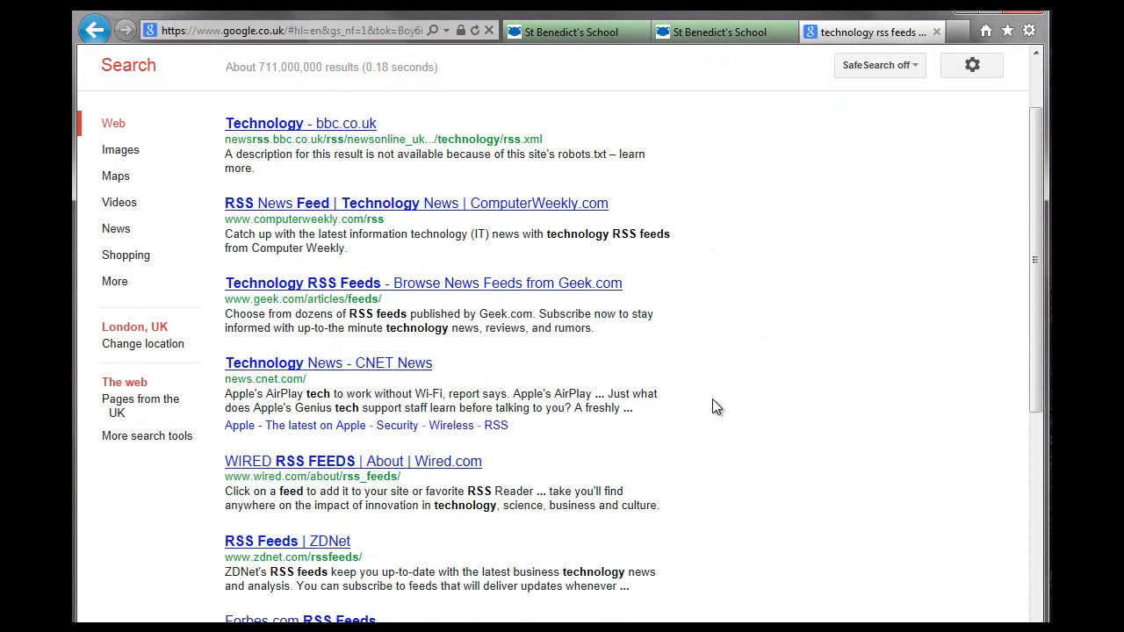
left_click(359, 465)
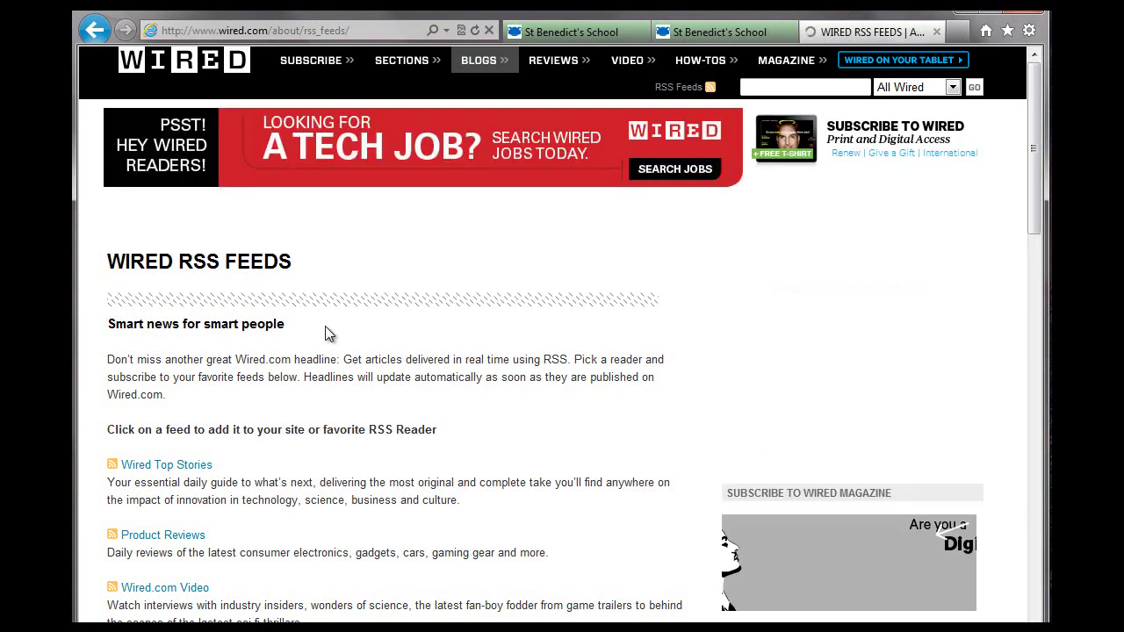
- Open the Product Reviews feed from the WIRED RSS FEEDS list
left_click(294, 32)
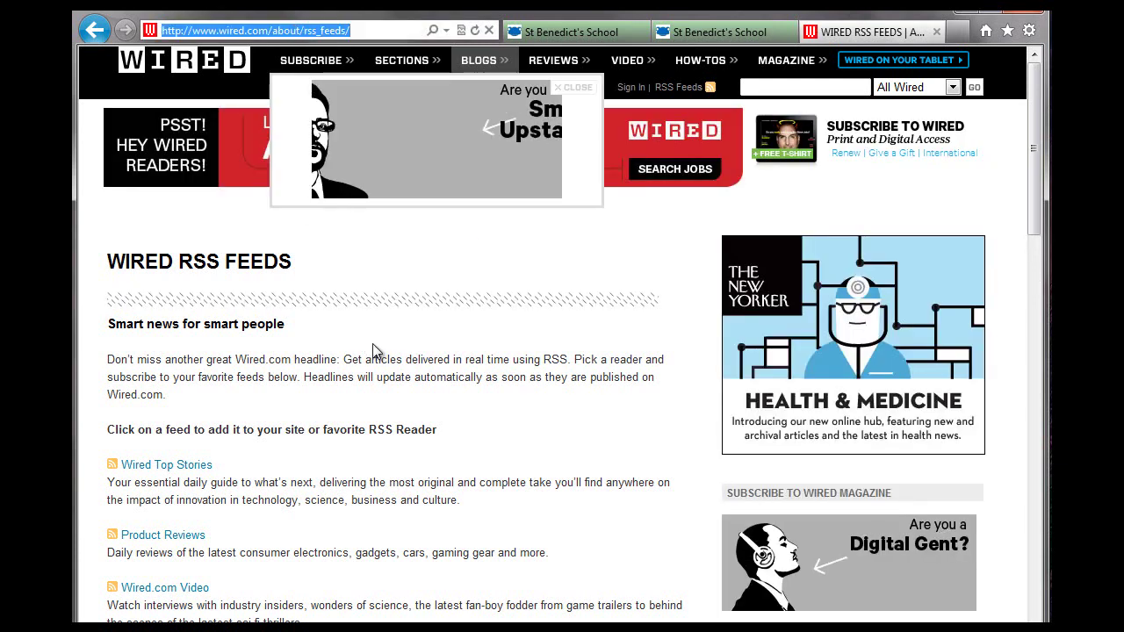
left_click(408, 488)
scroll(408, 489, "down", 3)
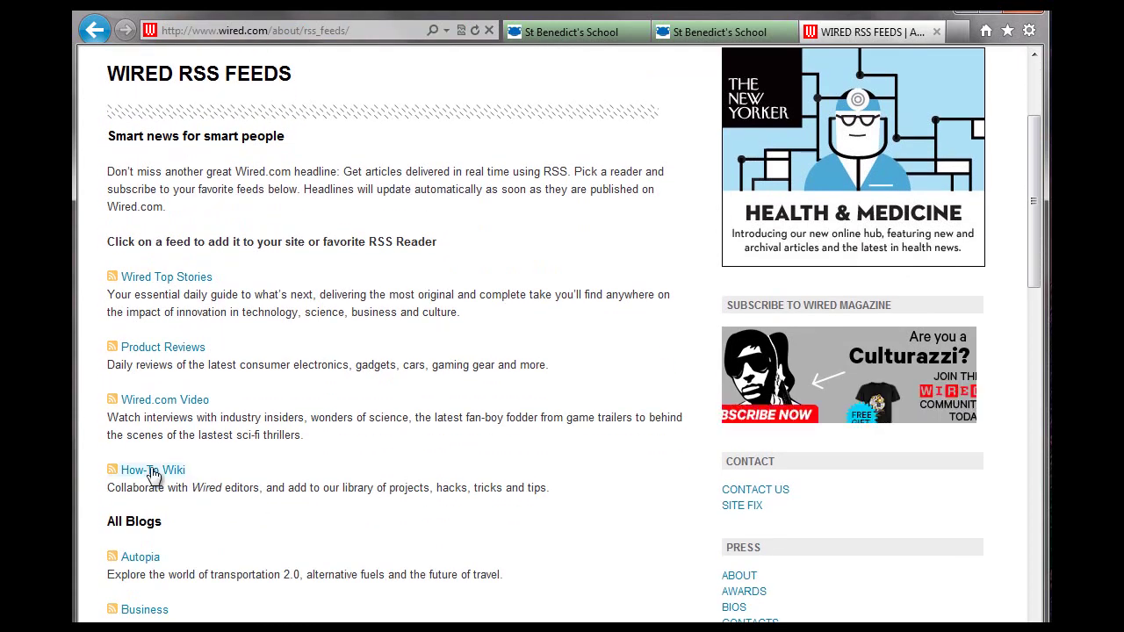
left_click(187, 350)
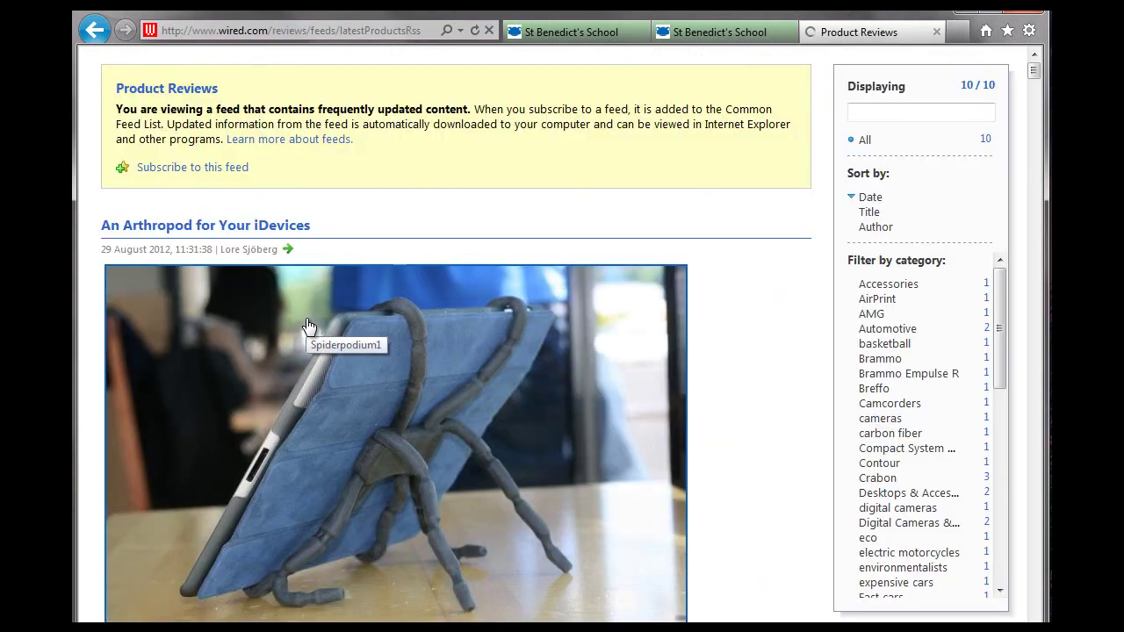
- Copy the Product Reviews feed URL from the address bar and return to the Frog editor
left_click(320, 32)
right_click(321, 36)
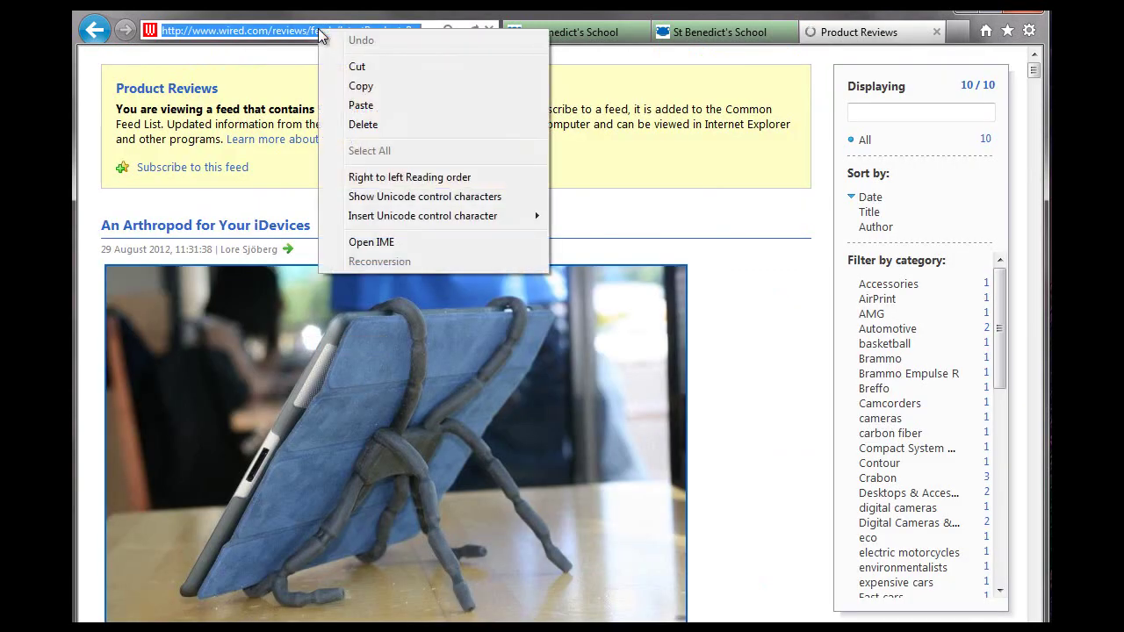
left_click(361, 85)
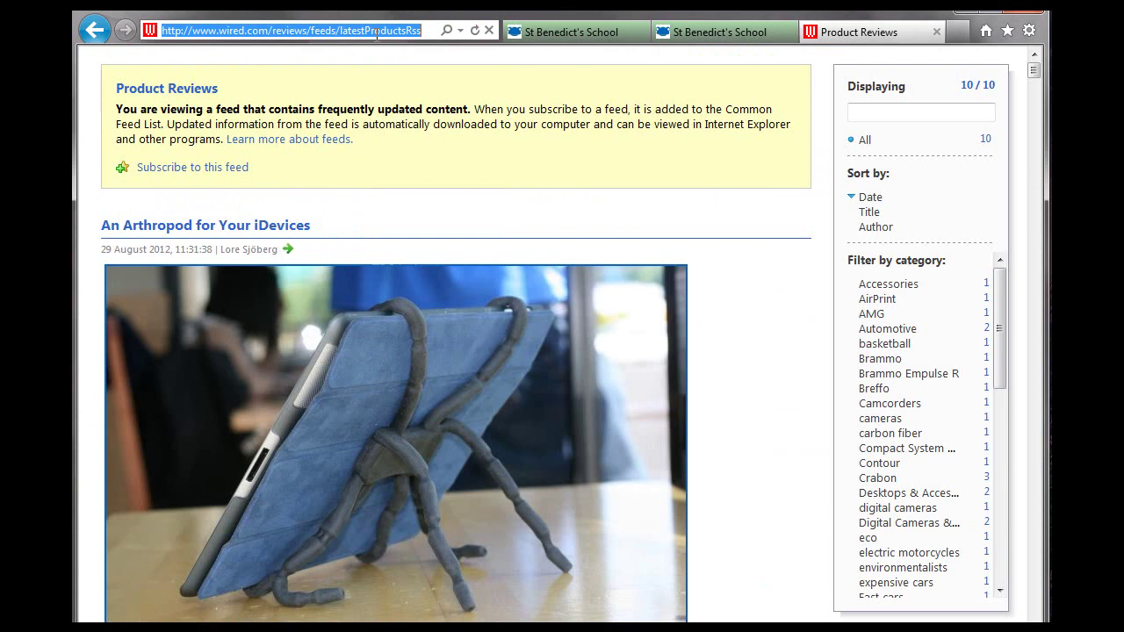
left_click(741, 30)
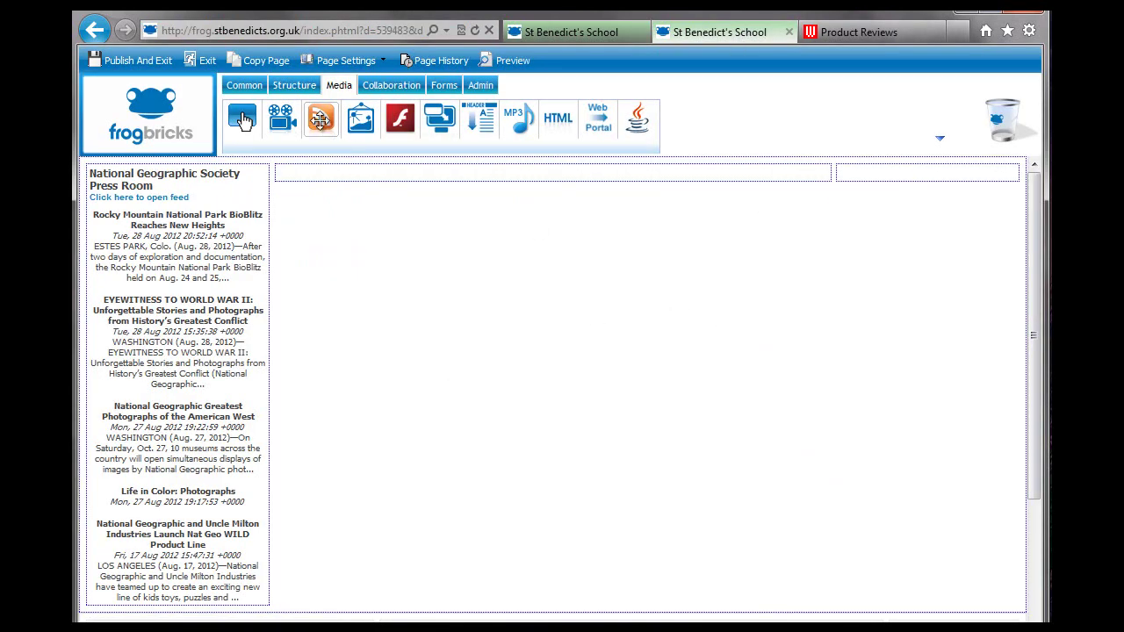
- Drop an RSS brick into the right column with the Wired Product Reviews feed URL
left_click_drag(320, 119, 879, 174)
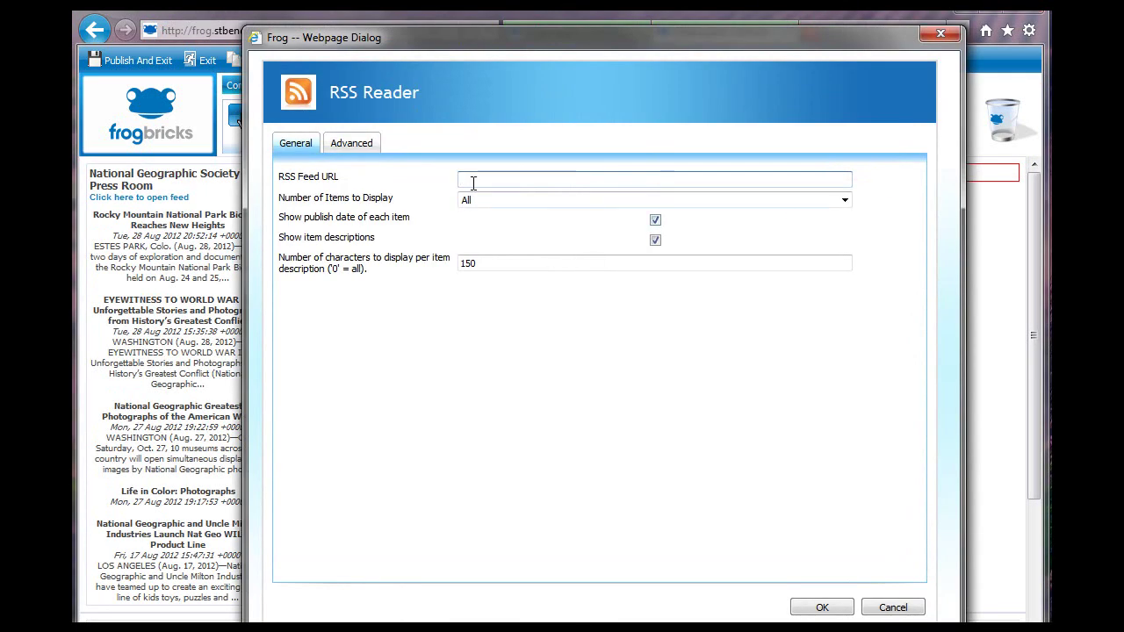
left_click(473, 181)
key("ctrl+v")
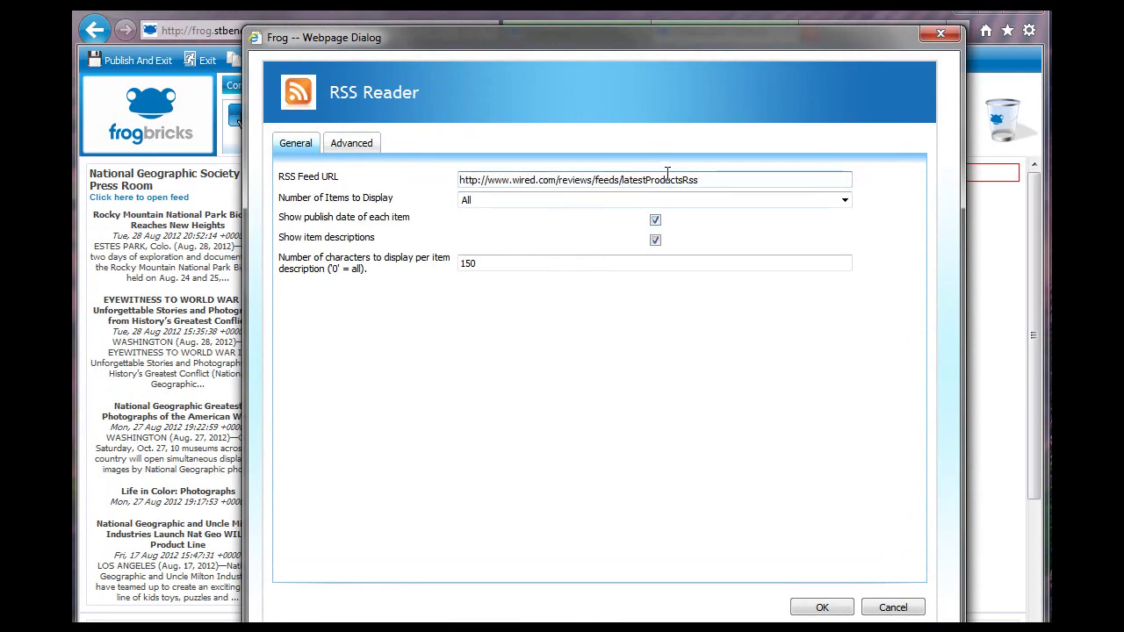
left_click(823, 607)
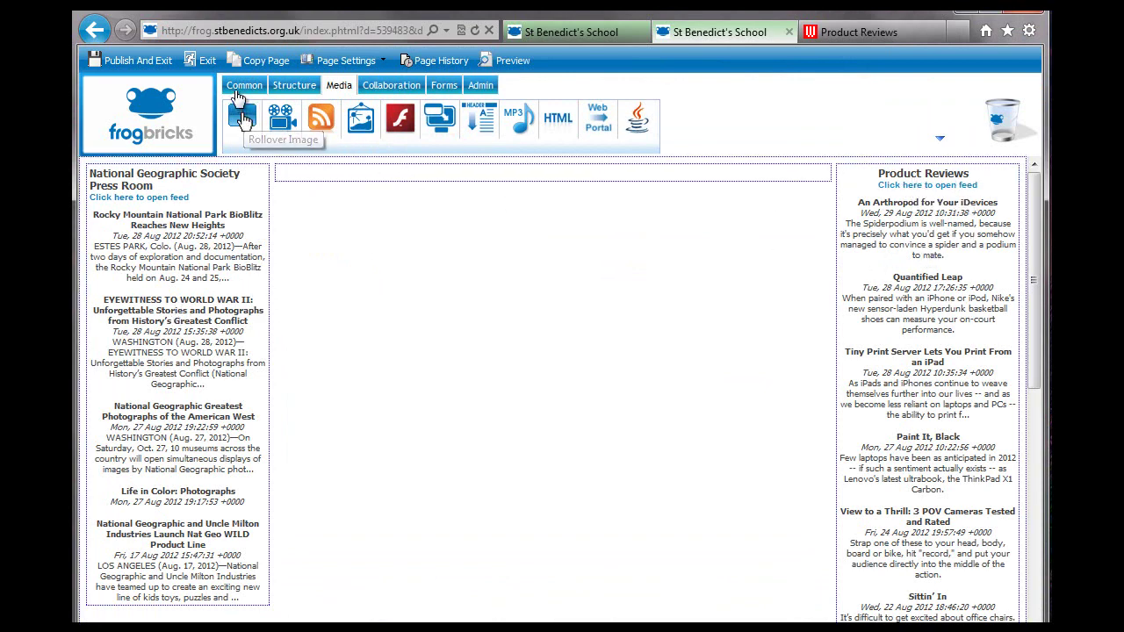
- Add a 'WIRED Magazine' text block above the Product Reviews feed, font size 3, bold, centred
left_click(236, 88)
left_click_drag(243, 118, 915, 168)
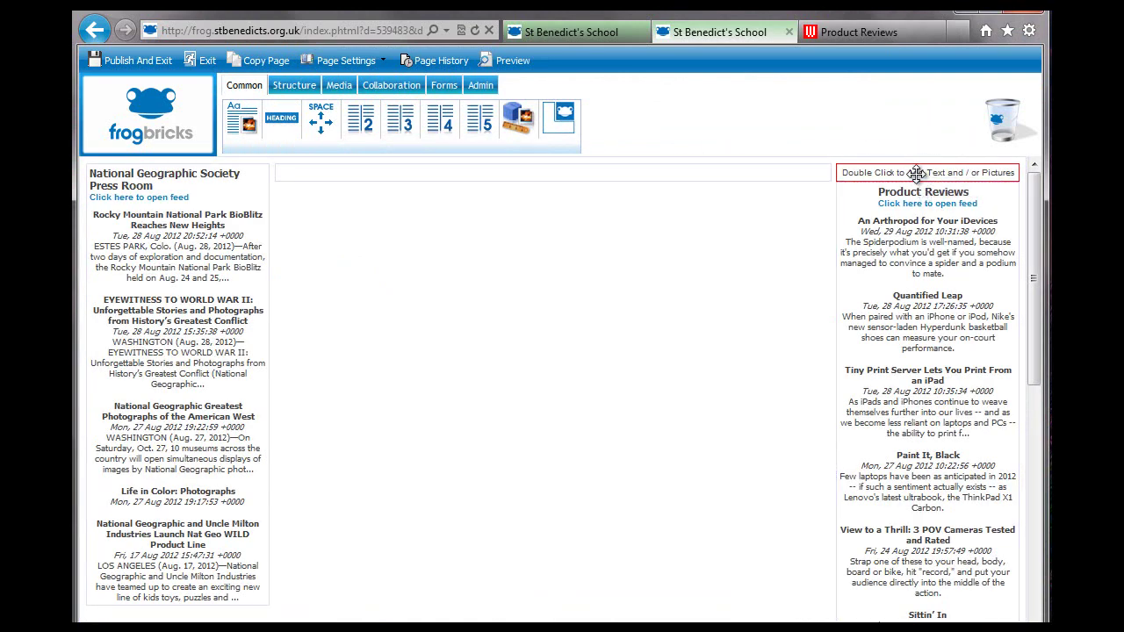
double_click(916, 173)
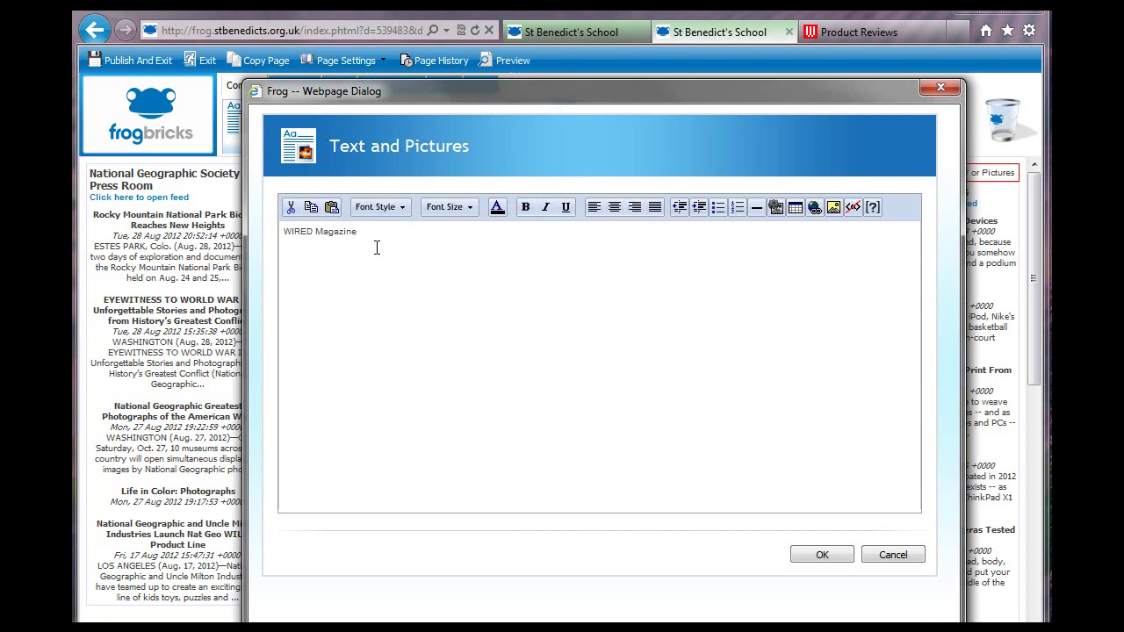
key("ctrl+a")
left_click(448, 207)
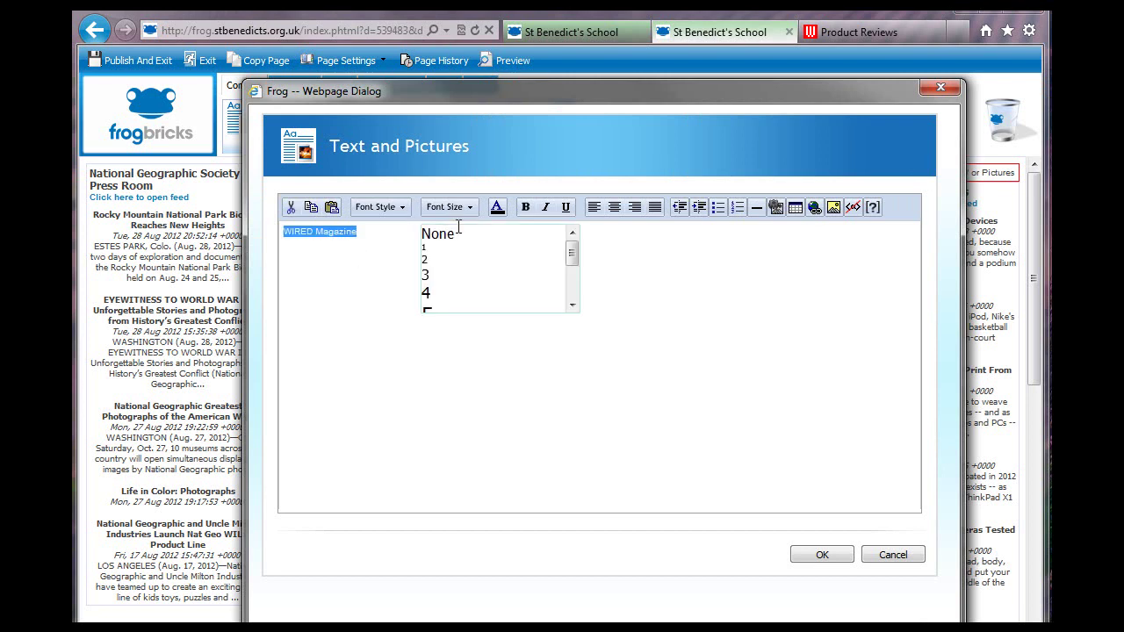
left_click(450, 273)
left_click(526, 207)
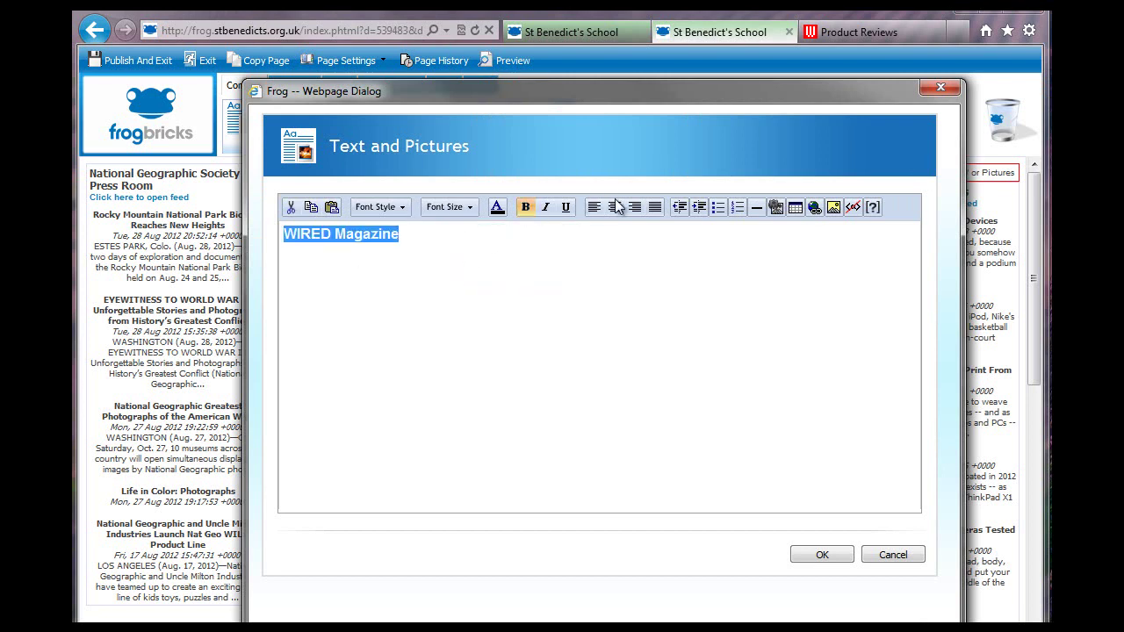
left_click(615, 208)
left_click(836, 555)
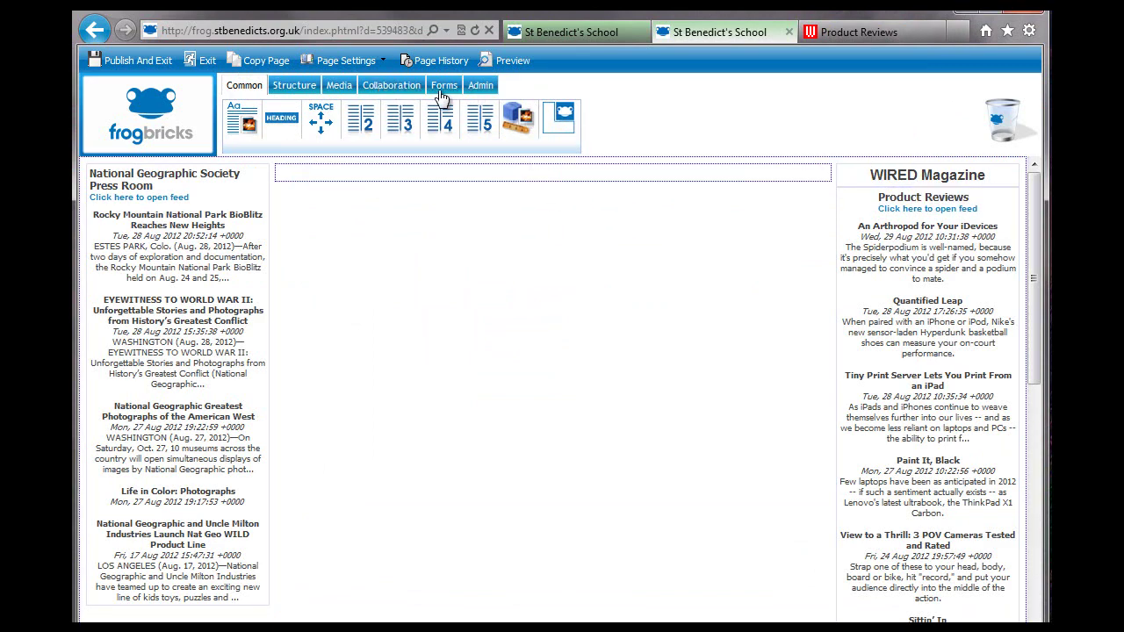
- Add a Collapse the Container brick from the Structure widgets to the right column
left_click(338, 85)
left_click(294, 85)
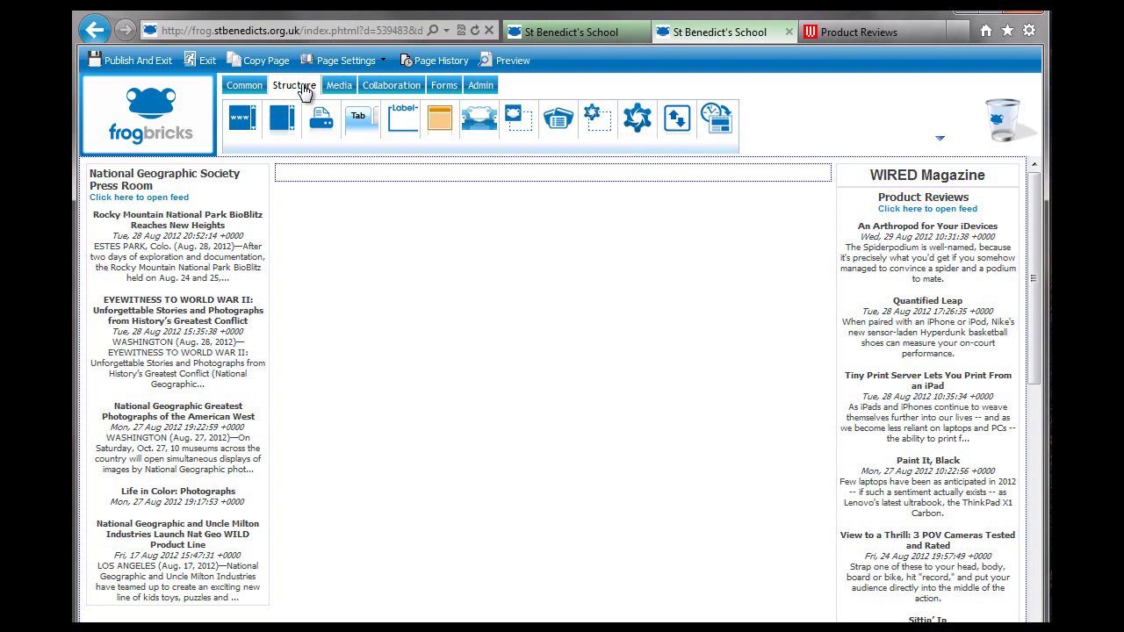
left_click_drag(683, 130, 908, 214)
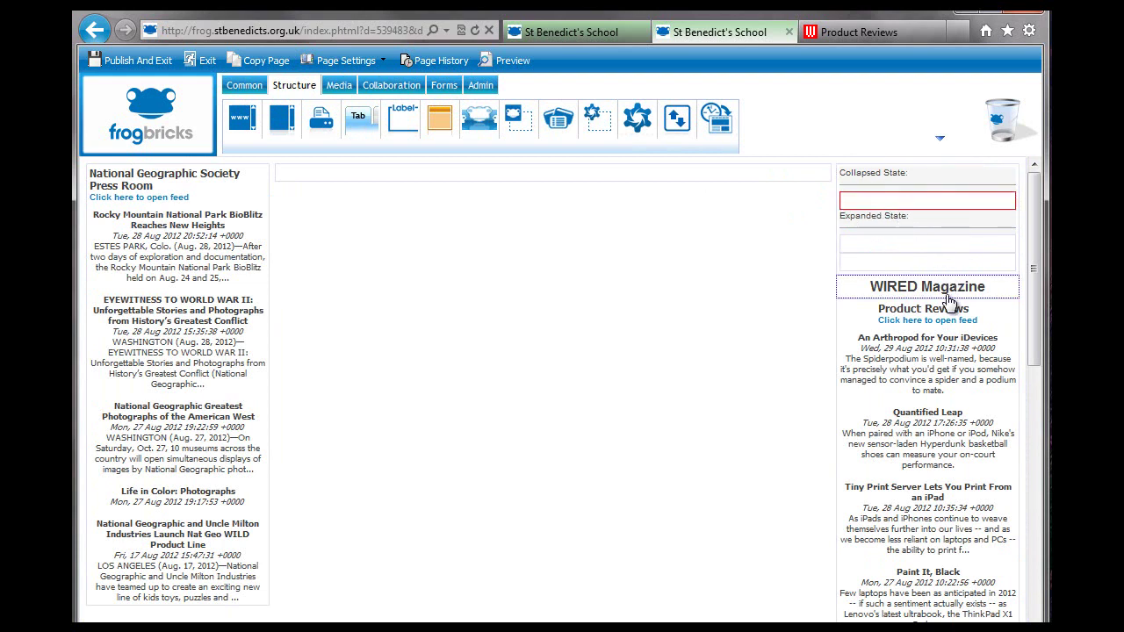
- Put the WIRED Magazine heading in Collapsed State and the Product Reviews feed in Expanded State, then preview the page
left_click_drag(949, 306, 929, 197)
left_click_drag(941, 308, 938, 254)
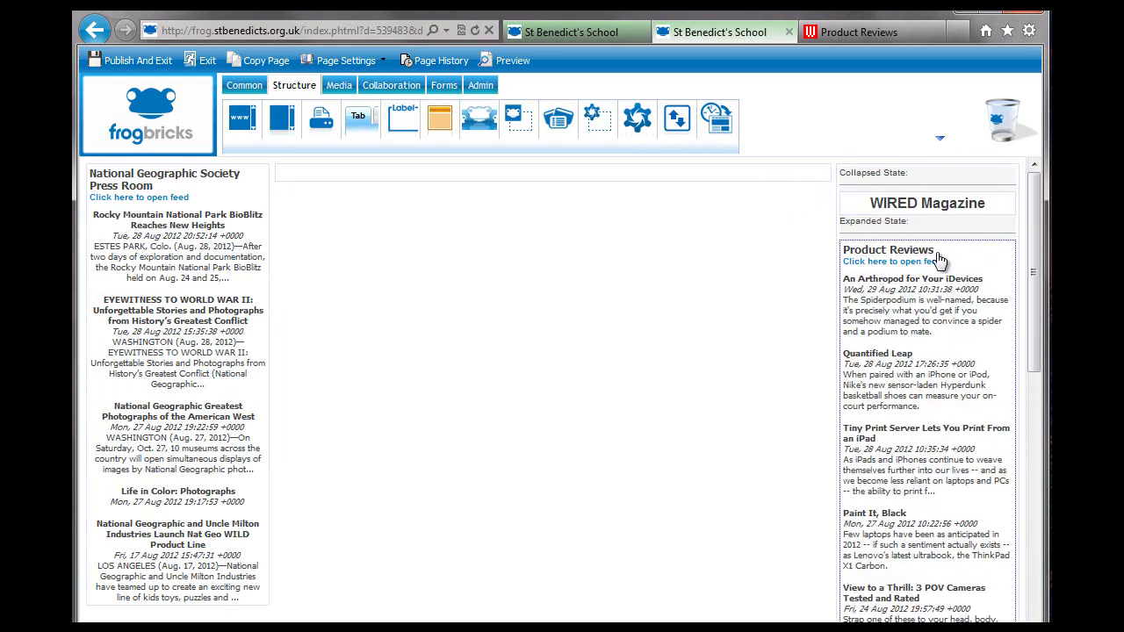
left_click(511, 62)
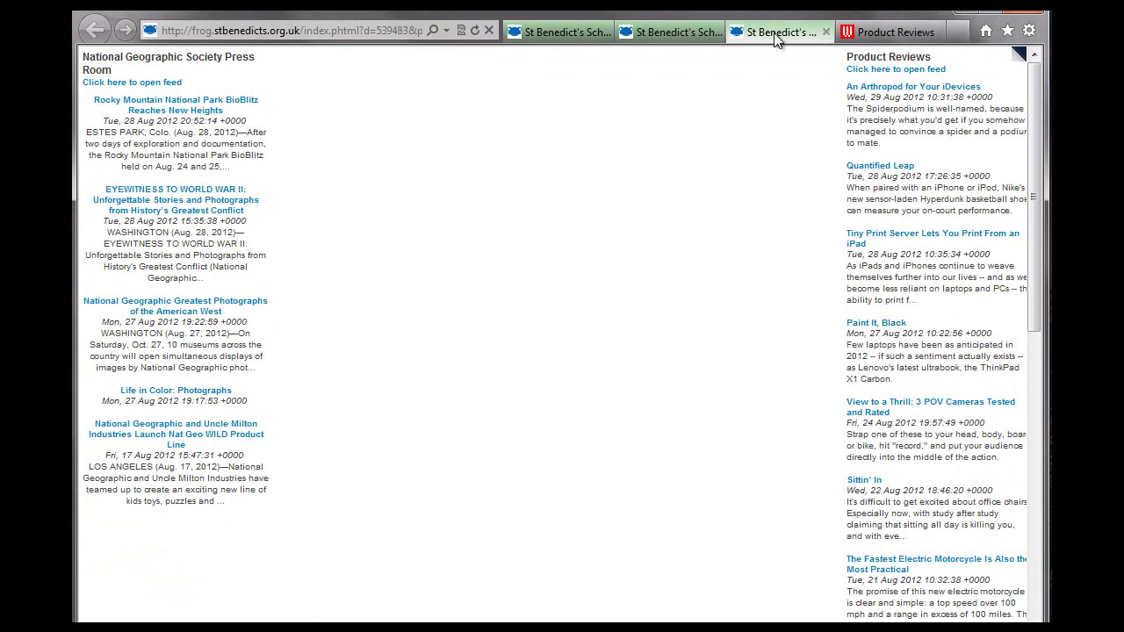
left_click(826, 35)
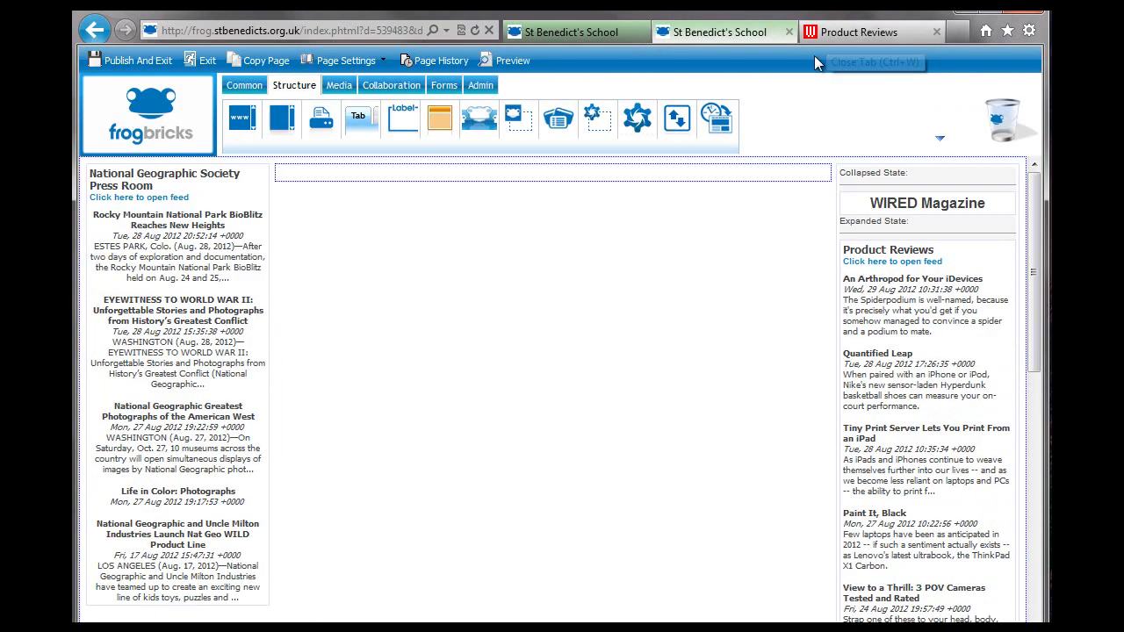